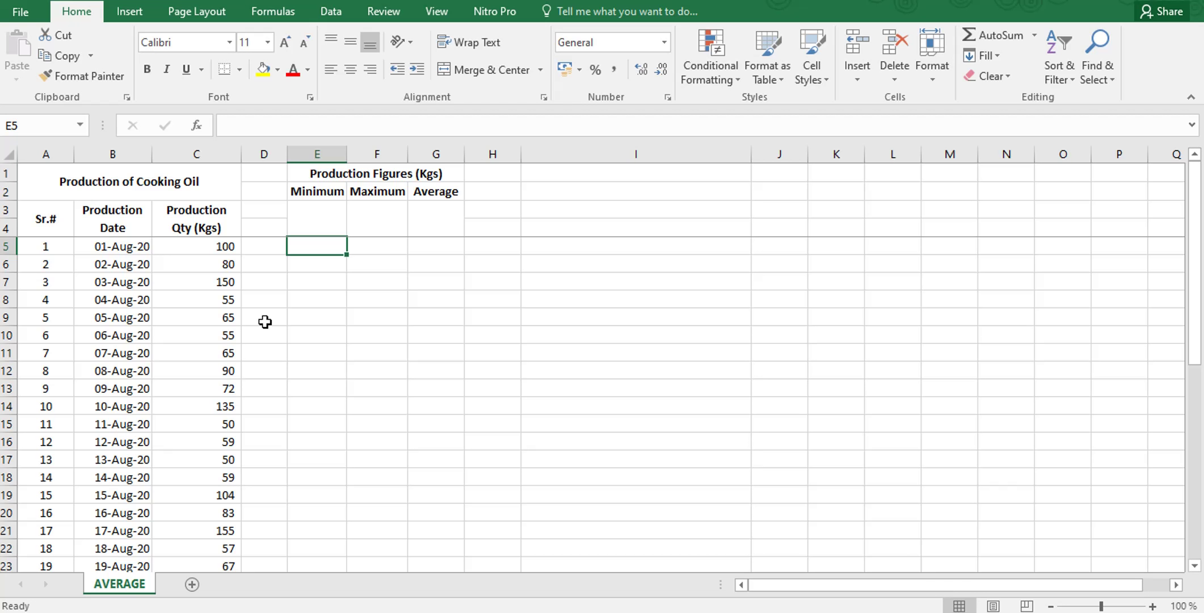
- Review the cooking oil production table, including its title, dates and daily quantities in kilograms
{"action": "left_click", "coordinate": [139, 184]}
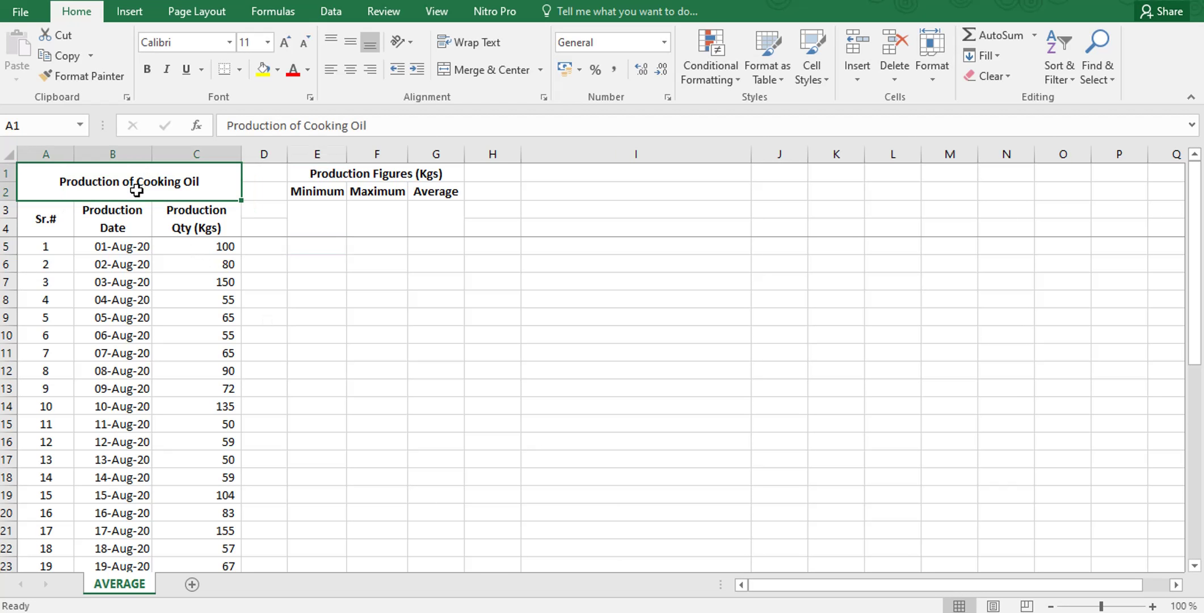
{"action": "left_click", "coordinate": [136, 248]}
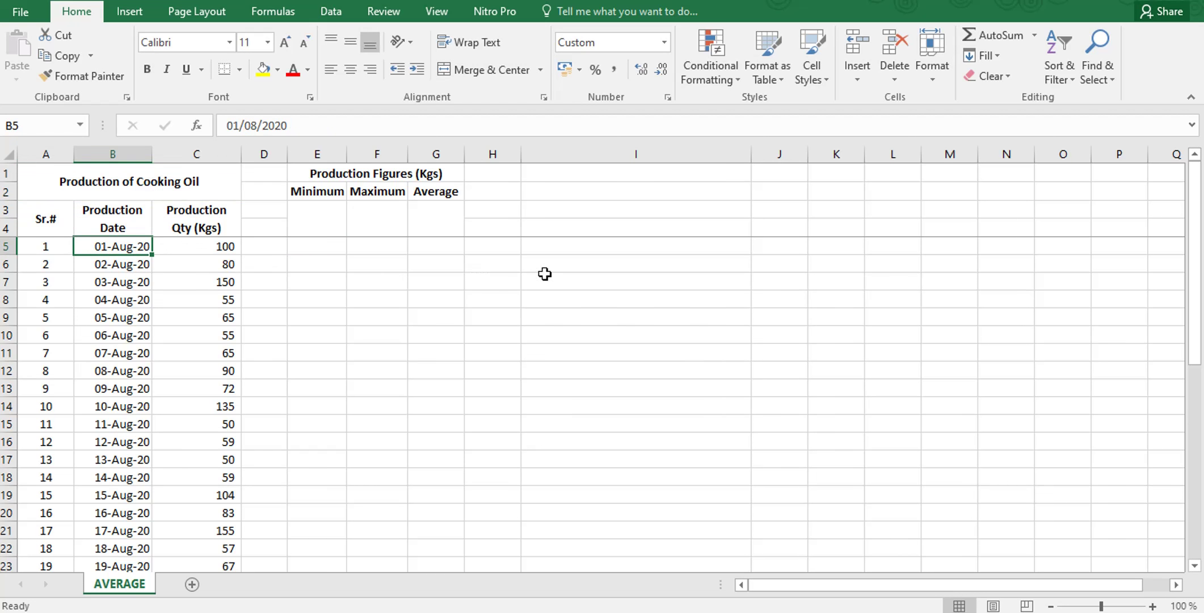
{"action": "left_click_drag", "start_coordinate": [1197, 215], "coordinate": [1169, 156]}
{"action": "left_click", "coordinate": [221, 249]}
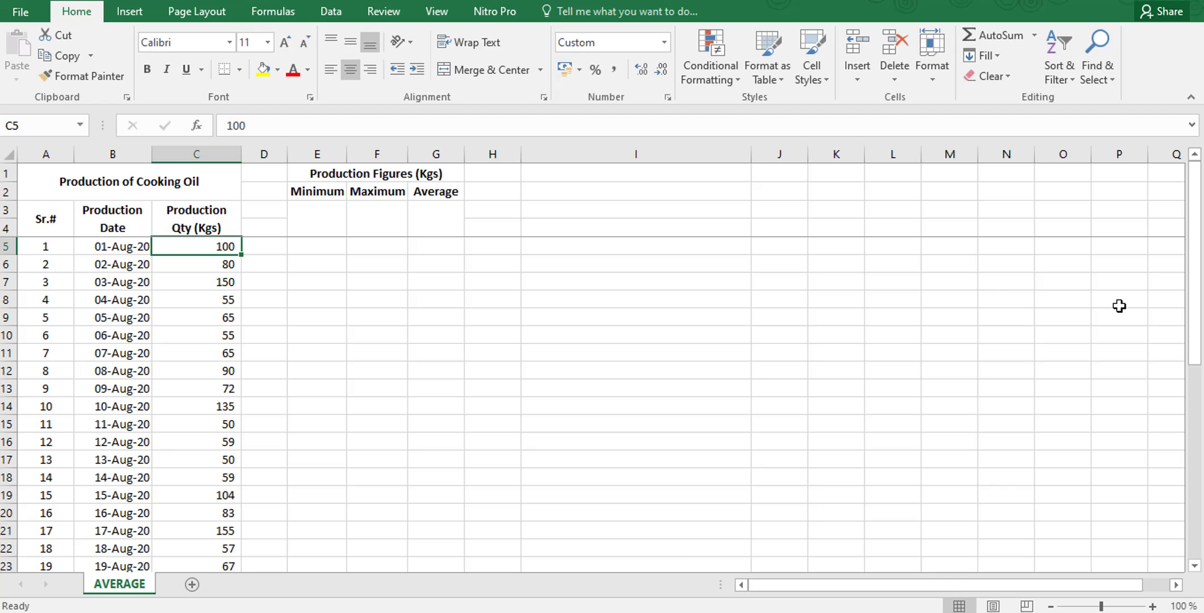
{"action": "left_click_drag", "start_coordinate": [1199, 183], "coordinate": [1172, 165]}
- Enter the text min() in cell I1 as a note of the function's syntax
{"action": "left_click", "coordinate": [607, 182]}
{"action": "left_click", "coordinate": [608, 175]}
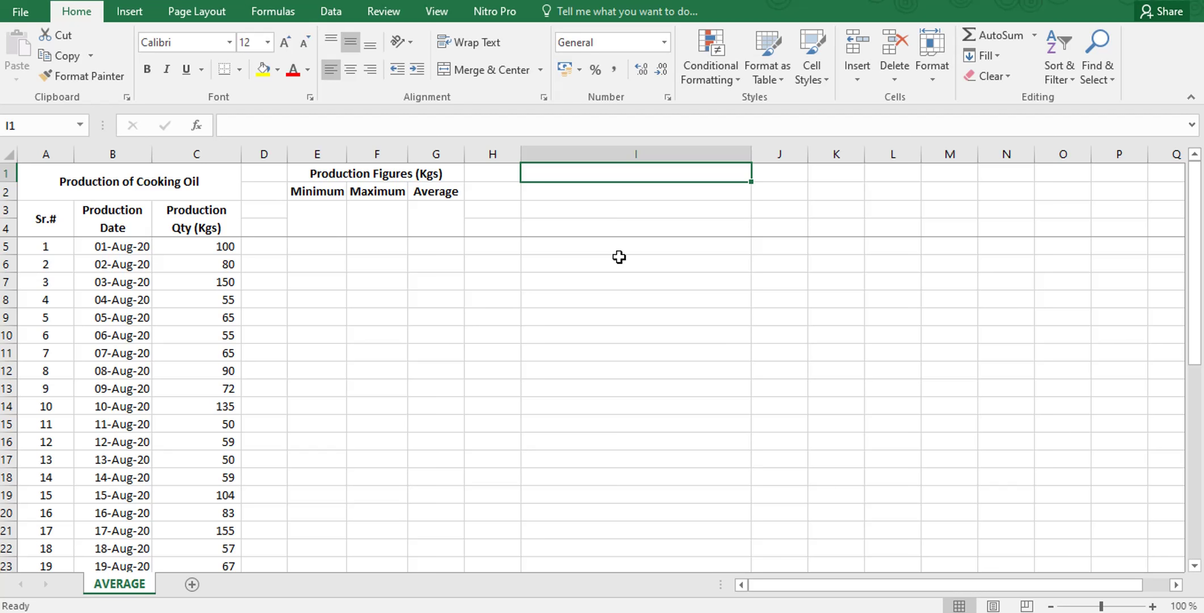
{"action": "type", "text": "mi"}
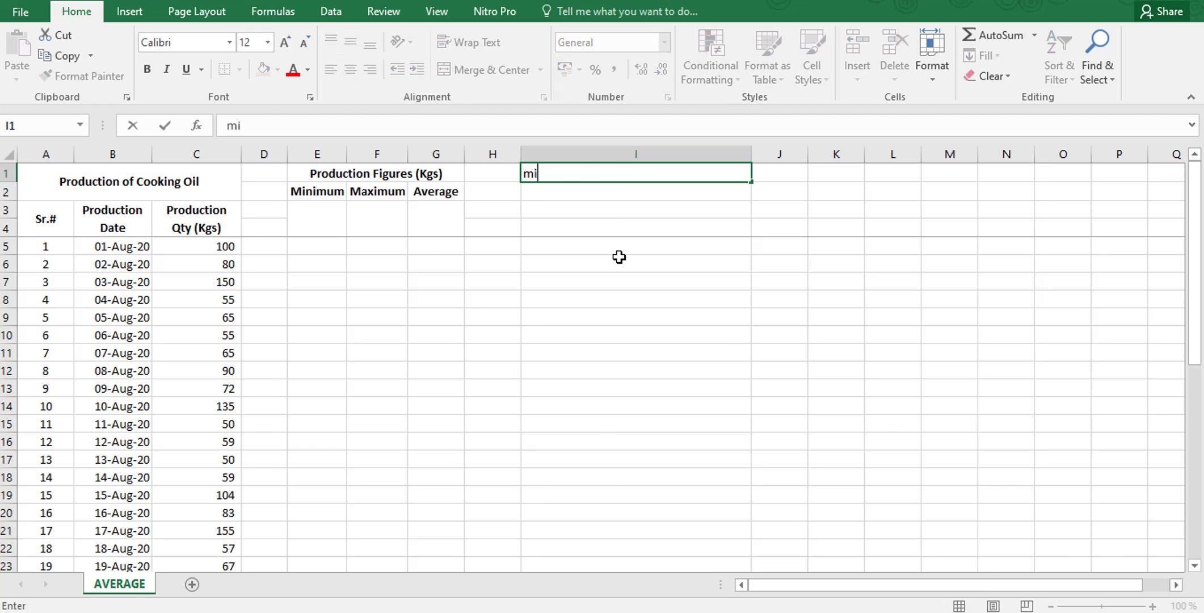
{"action": "type", "text": "n()"}
{"action": "key", "text": "Return"}
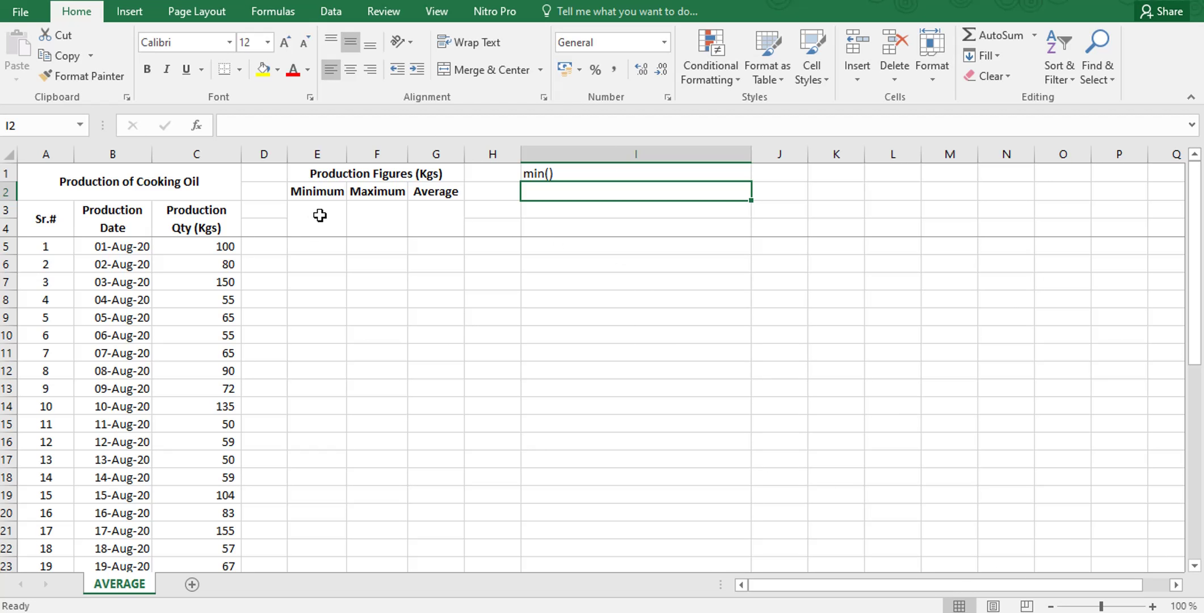
- Calculate the minimum production quantity in the merged cell E3 under Minimum with =MIN($C$5:$C$35), using absolute references
{"action": "left_click", "coordinate": [380, 175]}
{"action": "left_click_drag", "start_coordinate": [380, 174], "coordinate": [376, 227]}
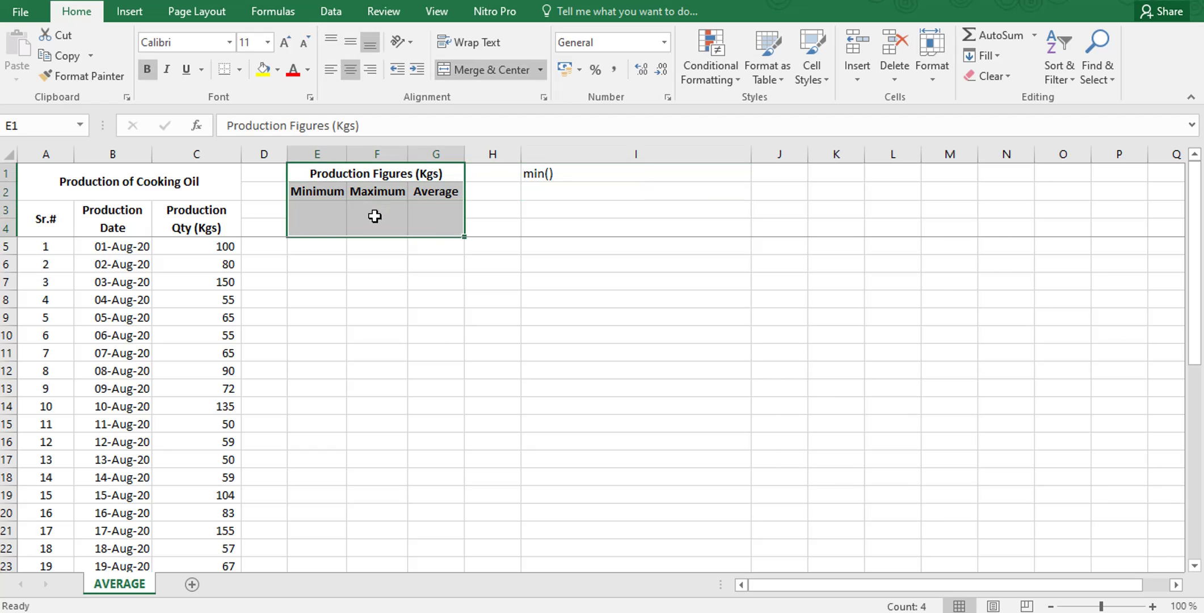
{"action": "left_click", "coordinate": [332, 197]}
{"action": "left_click", "coordinate": [377, 197]}
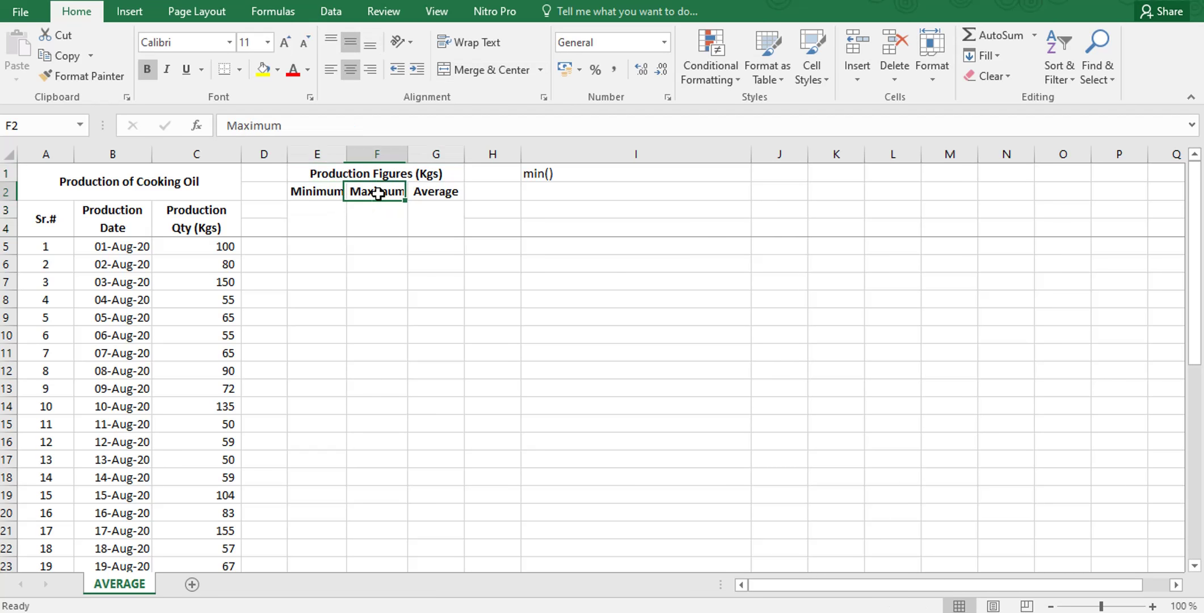
{"action": "left_click", "coordinate": [428, 197]}
{"action": "left_click", "coordinate": [331, 226]}
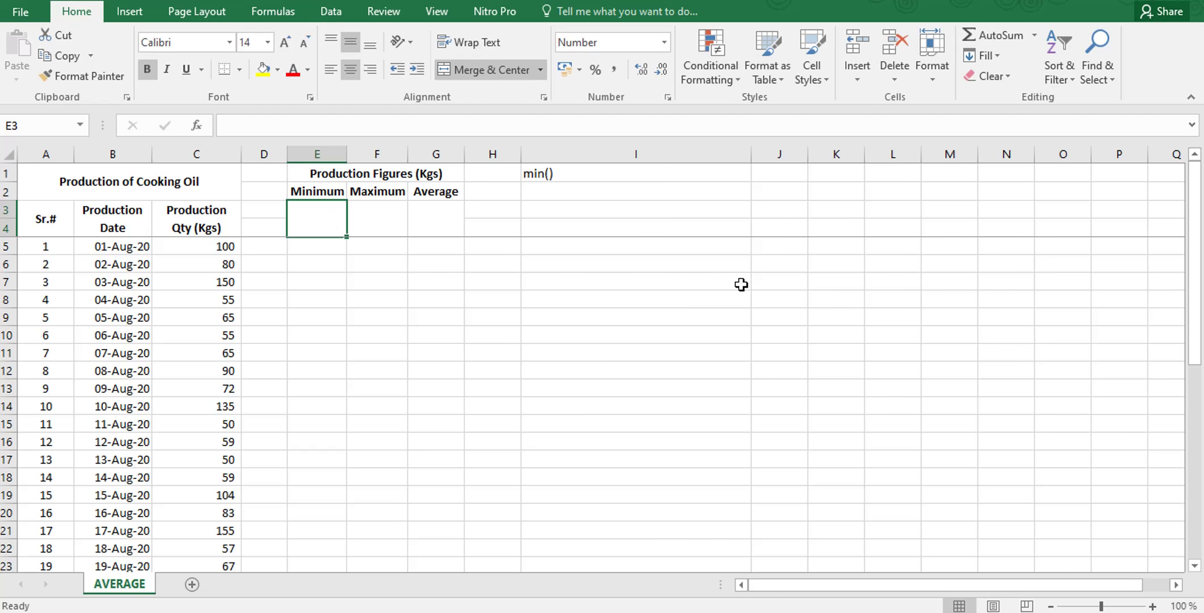
{"action": "type", "text": "=MIN"}
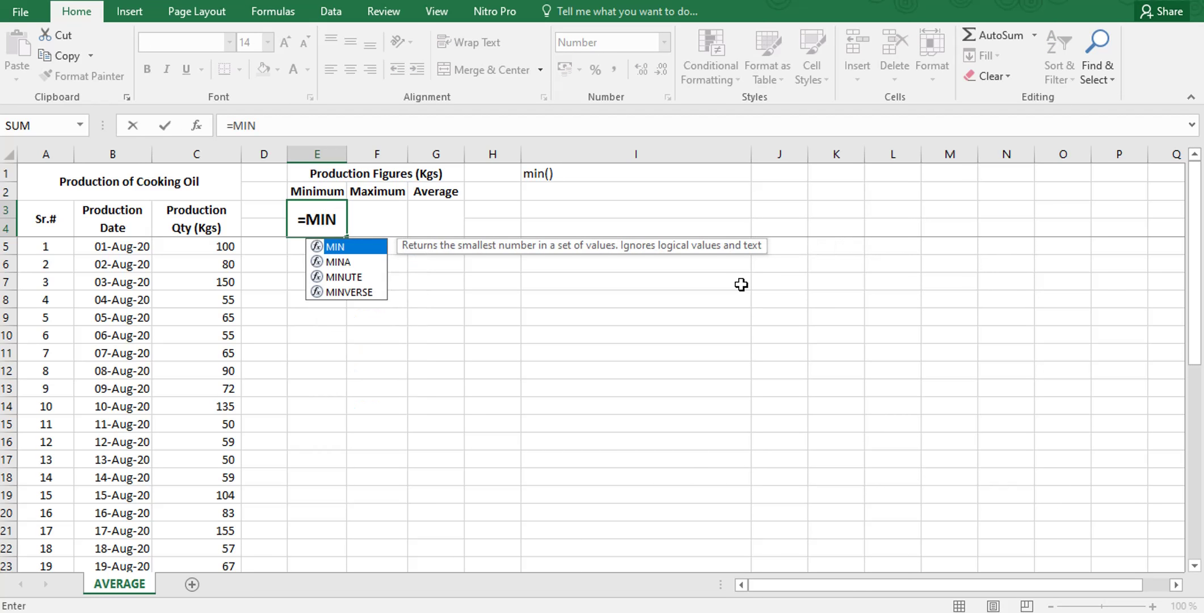
{"action": "type", "text": "("}
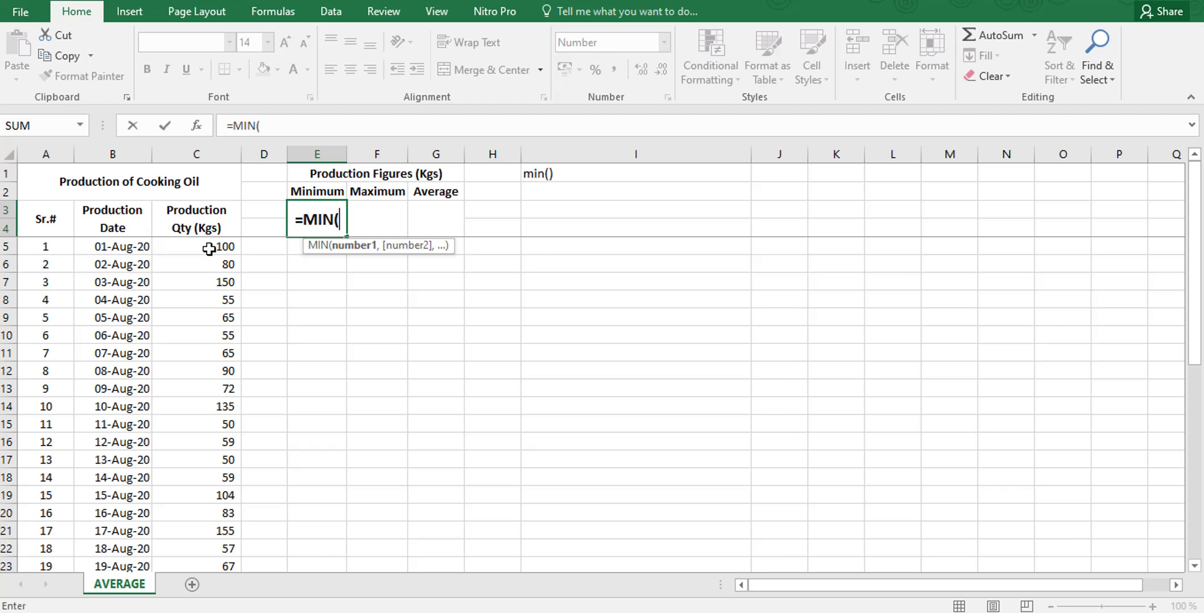
{"action": "left_click_drag", "start_coordinate": [209, 249], "coordinate": [206, 502]}
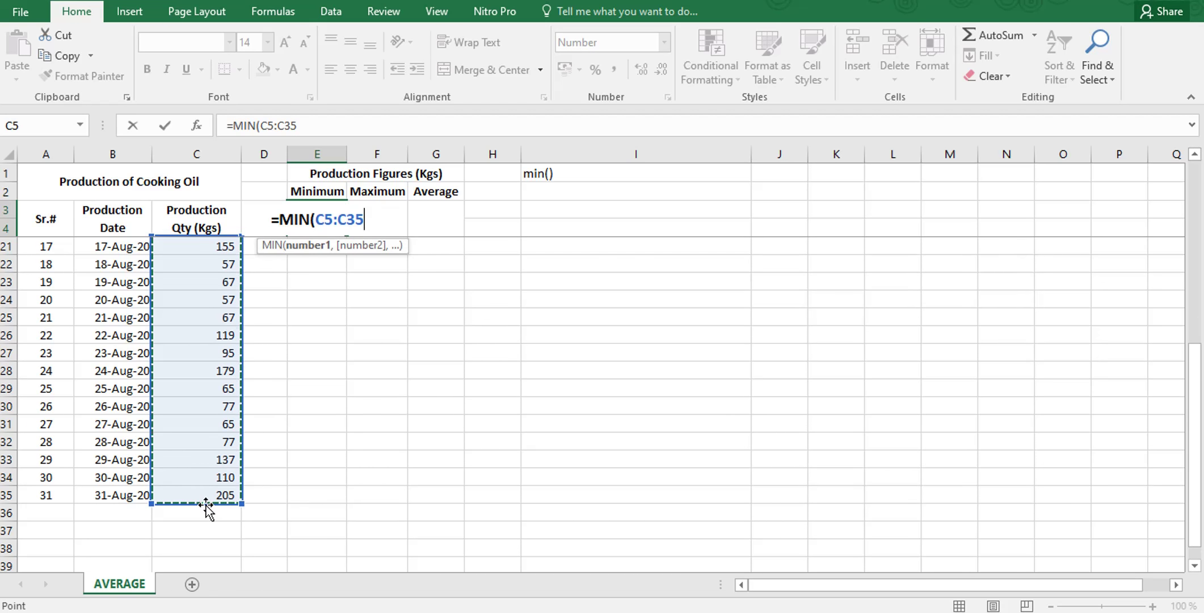
{"action": "key", "text": "F4"}
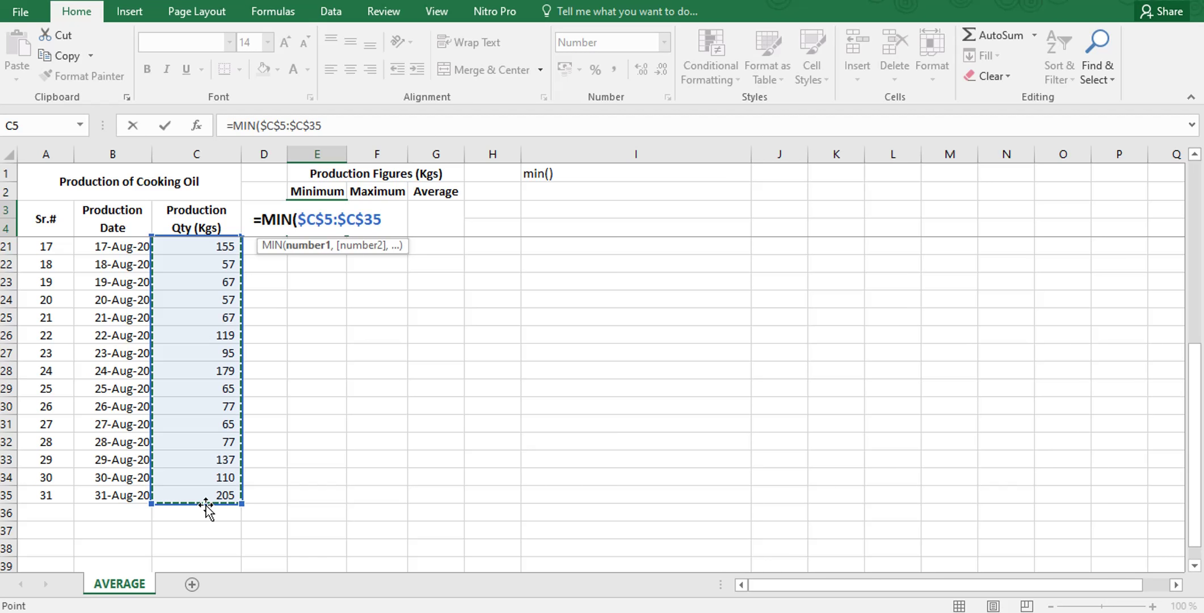
{"action": "type", "text": ")"}
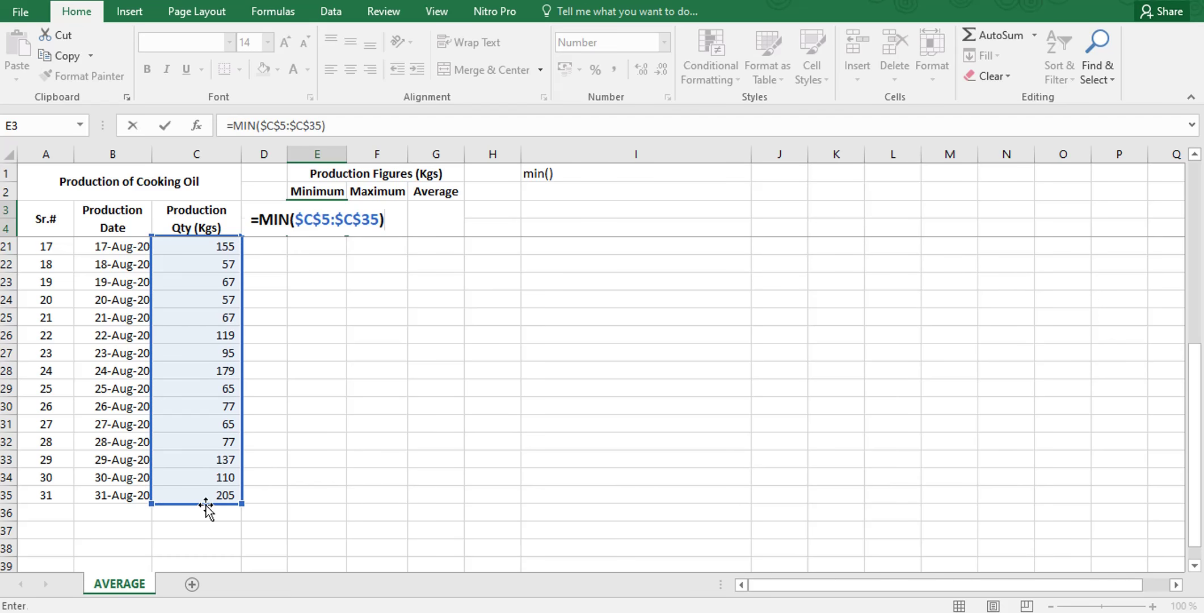
{"action": "key", "text": "Return"}
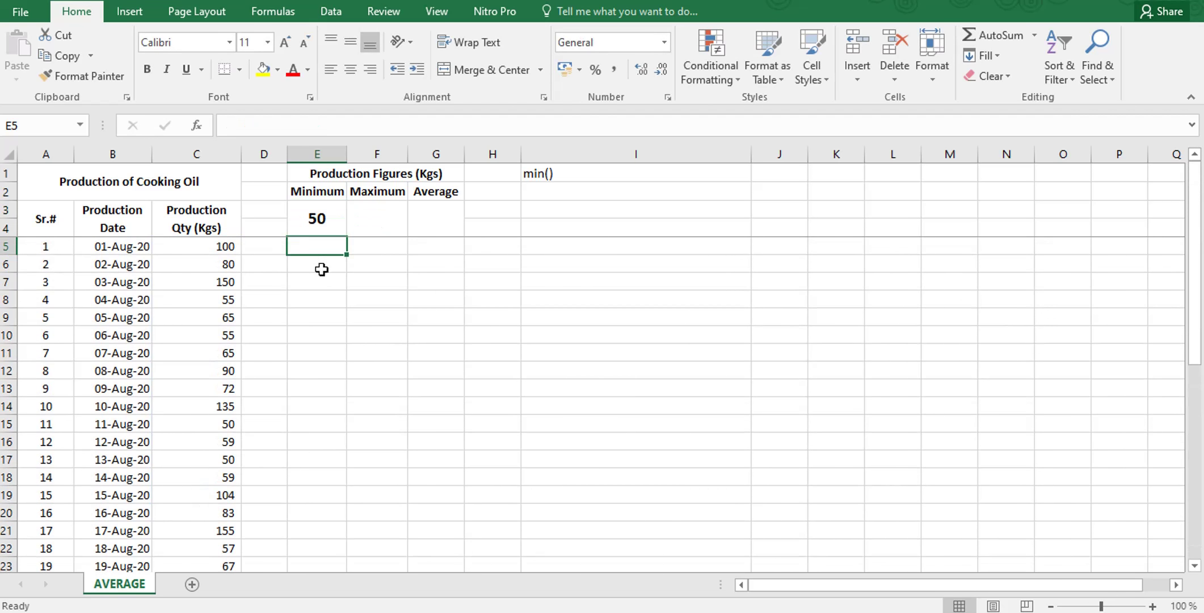
- Inspect the Minimum formula in E3 and compare its result with the 13-Aug-20 production record
{"action": "left_click", "coordinate": [317, 220]}
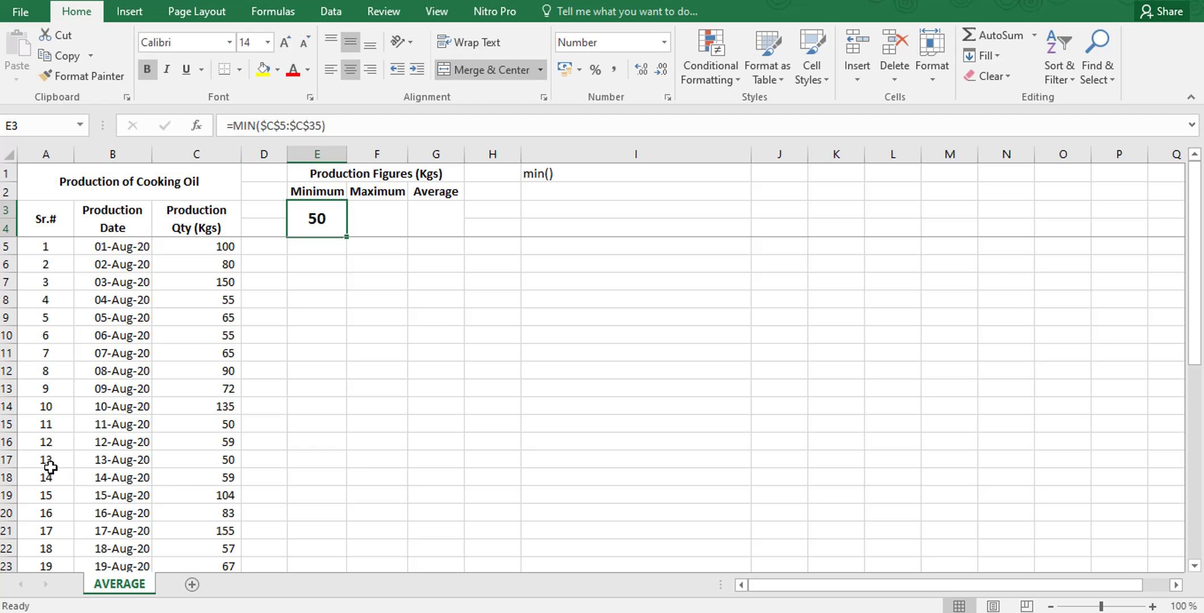
{"action": "left_click_drag", "start_coordinate": [46, 460], "coordinate": [183, 461]}
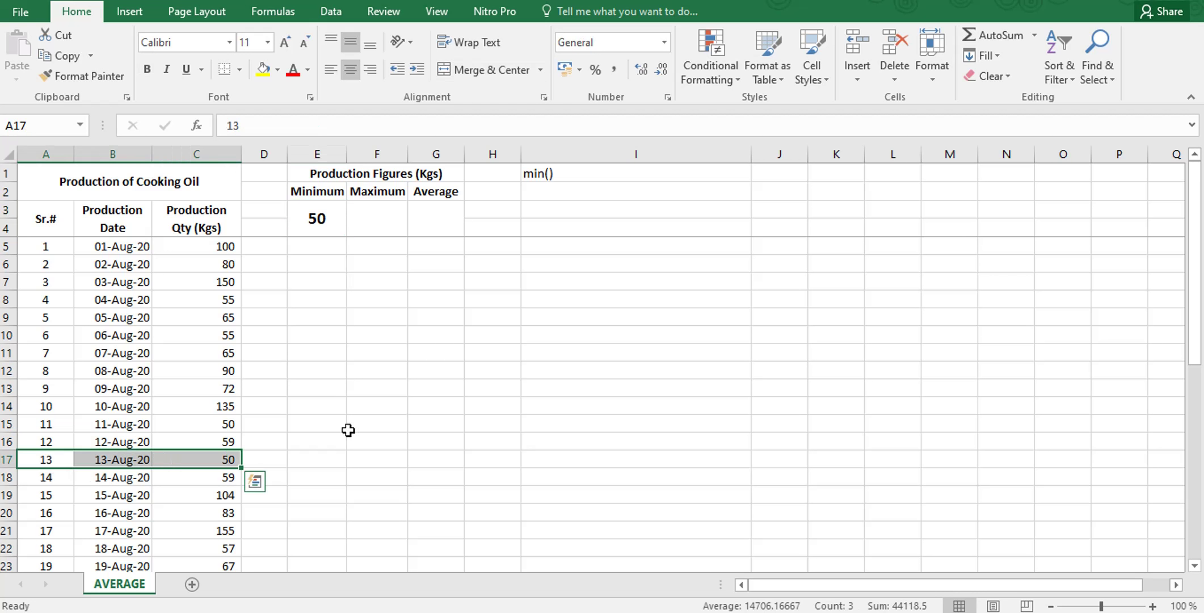
{"action": "left_click_drag", "start_coordinate": [1196, 315], "coordinate": [1202, 250]}
{"action": "left_click", "coordinate": [321, 225]}
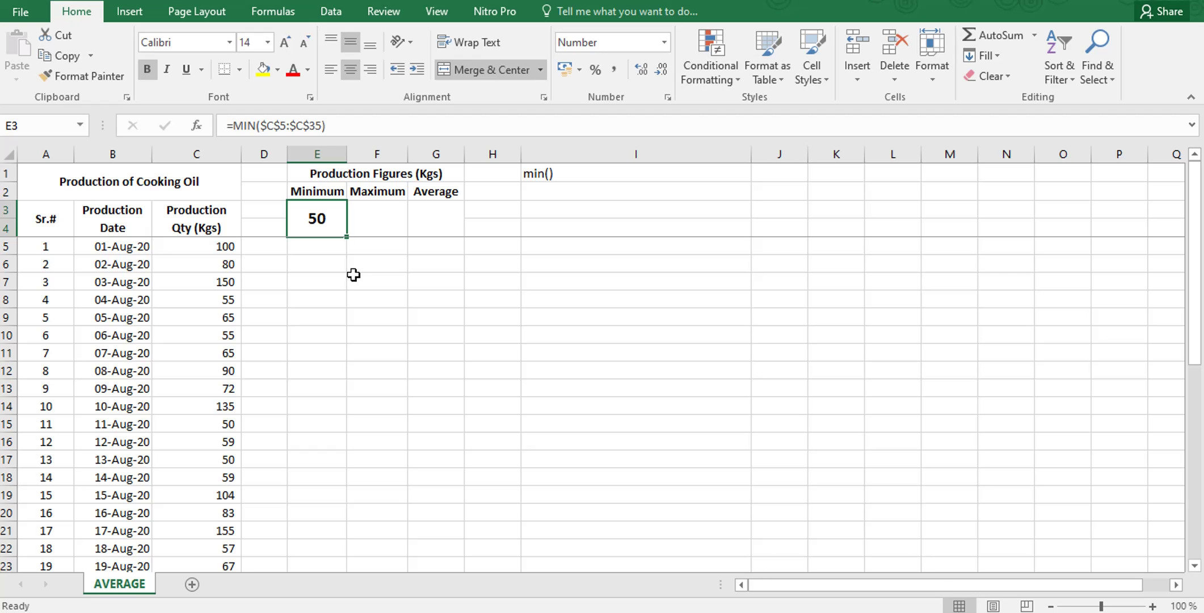
- Calculate the maximum production quantity in the merged cell F3 under Maximum with =MAX($C$5:$C$35), using absolute references
{"action": "left_click", "coordinate": [379, 221]}
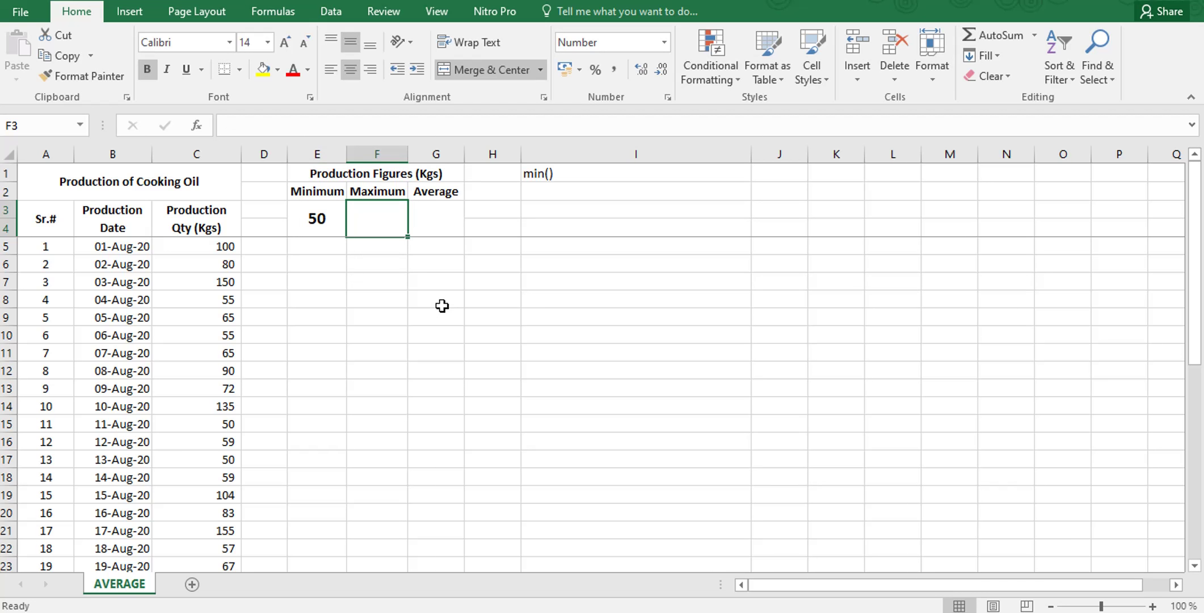
{"action": "type", "text": "="}
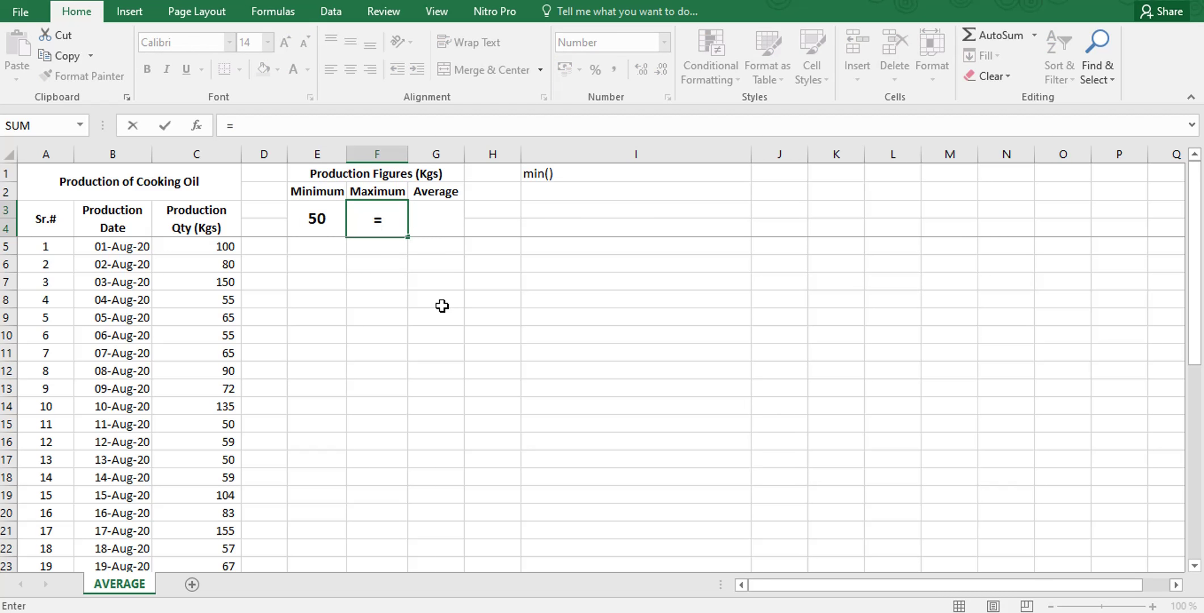
{"action": "type", "text": "MAX"}
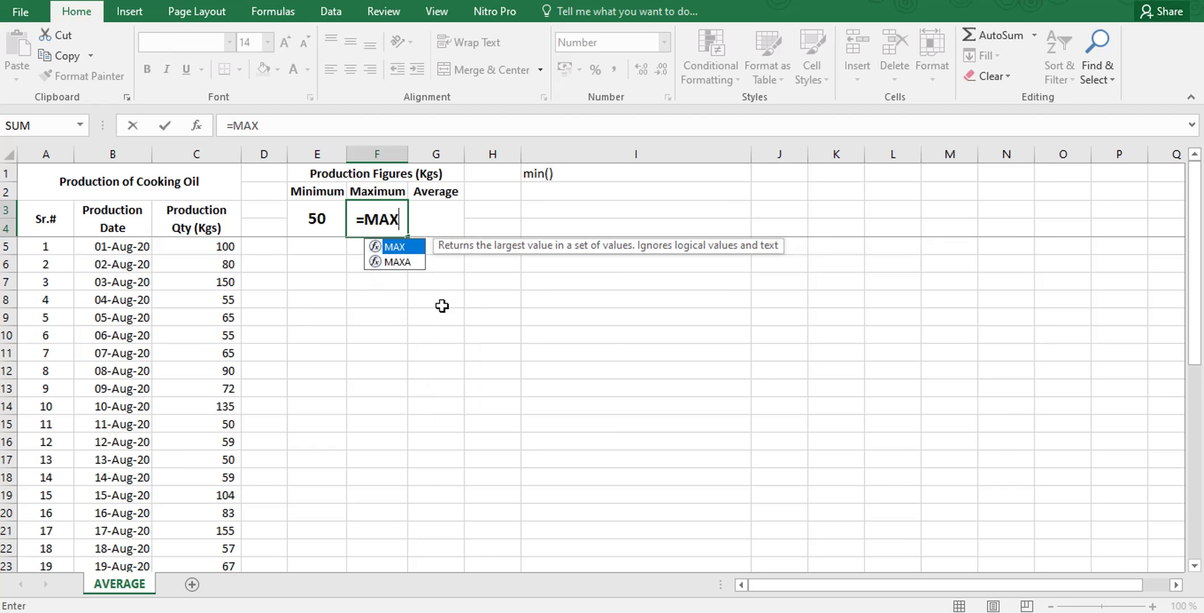
{"action": "type", "text": "("}
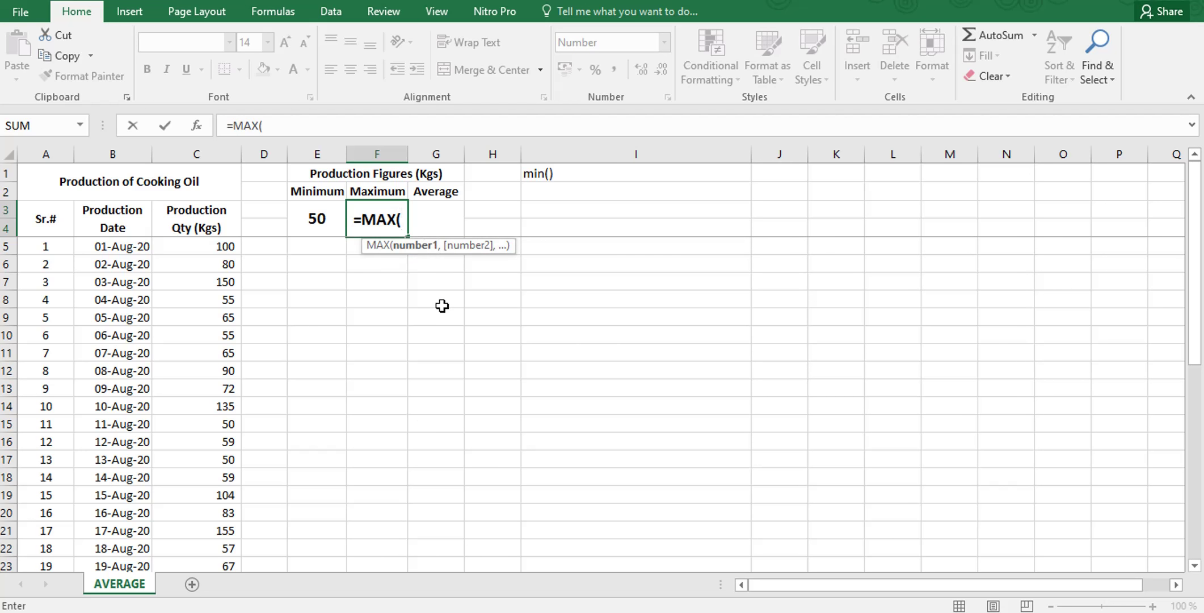
{"action": "left_click", "coordinate": [223, 247]}
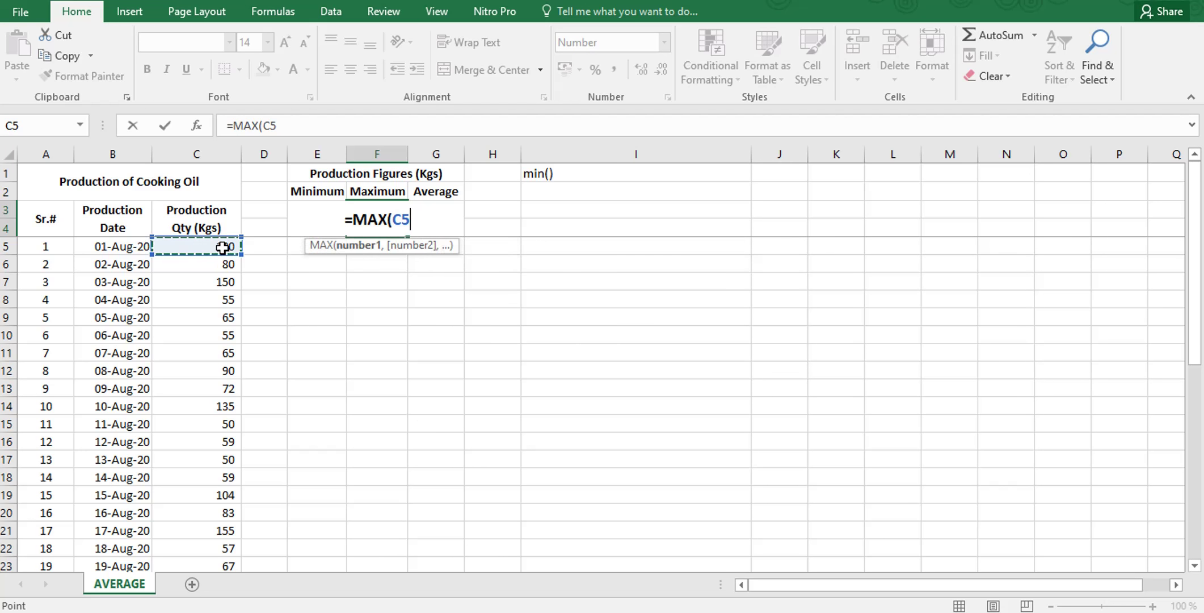
{"action": "left_click_drag", "start_coordinate": [223, 247], "coordinate": [203, 513]}
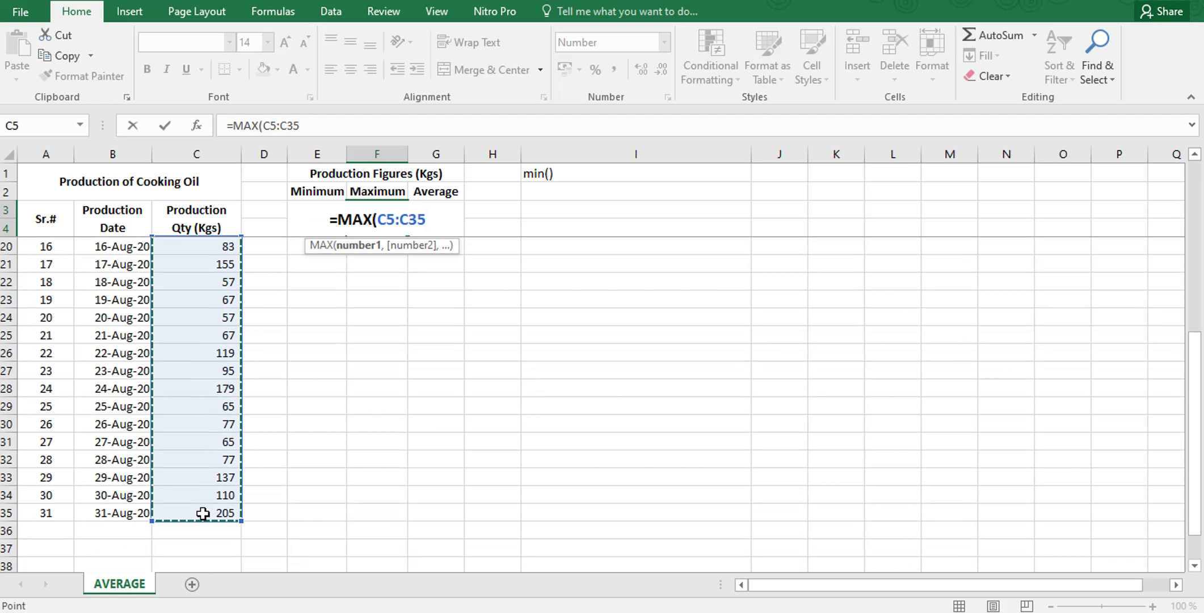
{"action": "key", "text": "F4"}
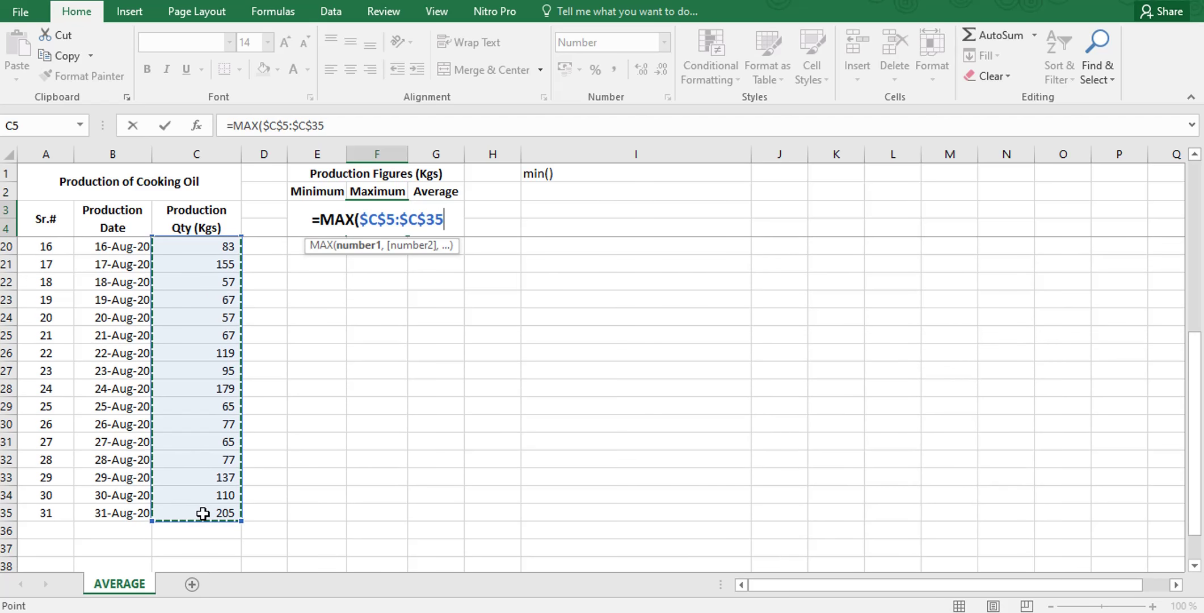
{"action": "key", "text": "Return"}
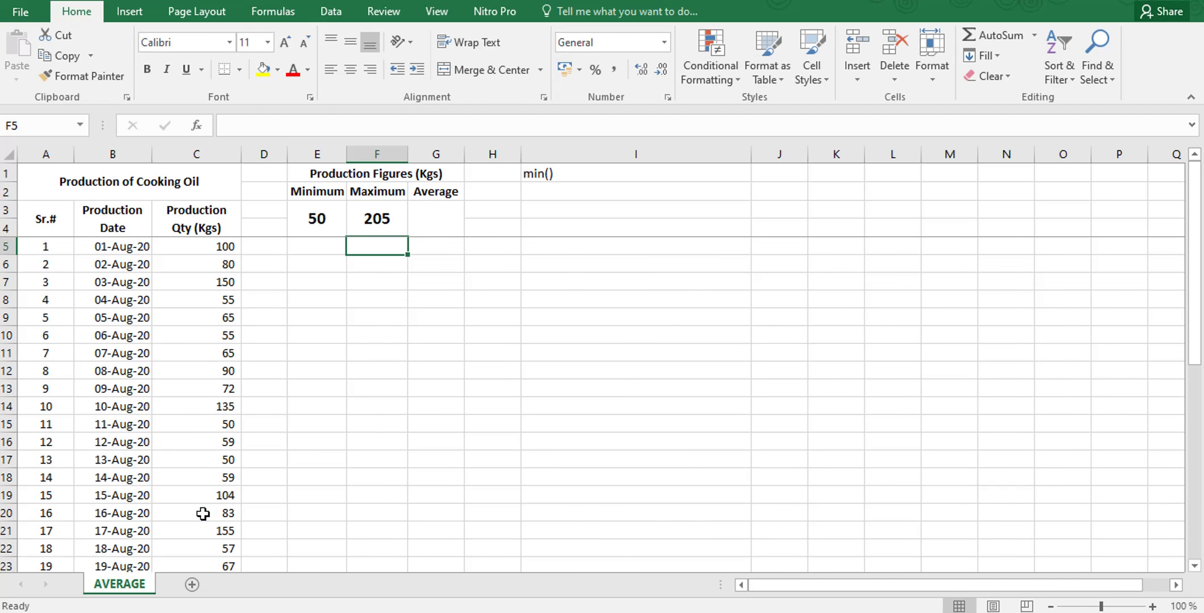
- Inspect the Maximum formula in F3 and compare its result with the 31-Aug-20 quantity in C35
{"action": "left_click", "coordinate": [388, 226]}
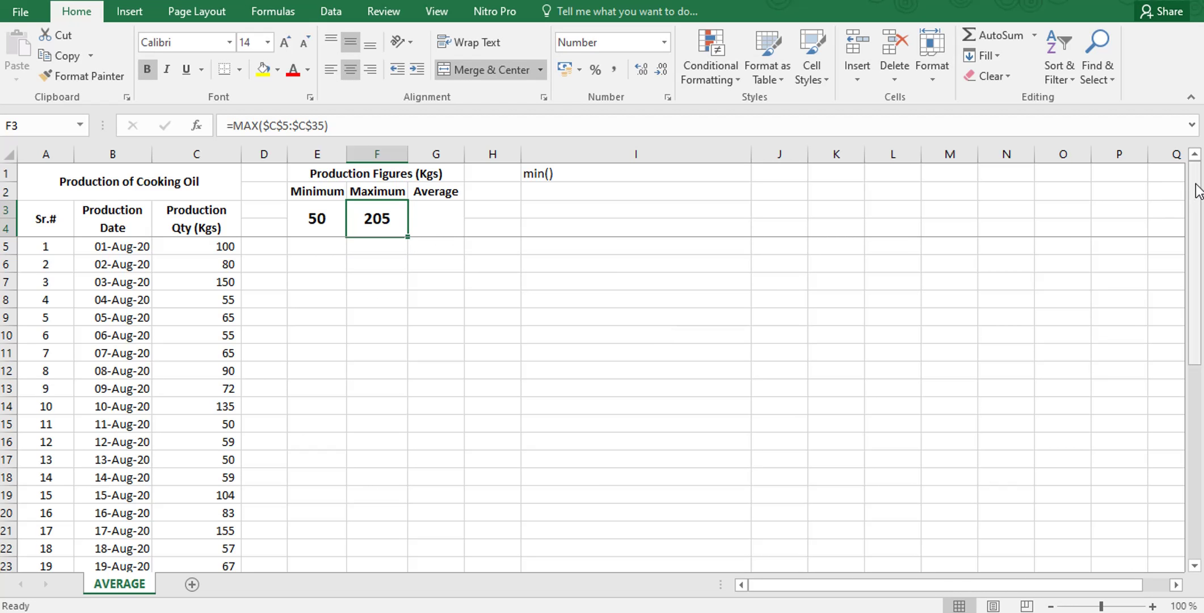
{"action": "left_click_drag", "start_coordinate": [1196, 186], "coordinate": [1191, 372]}
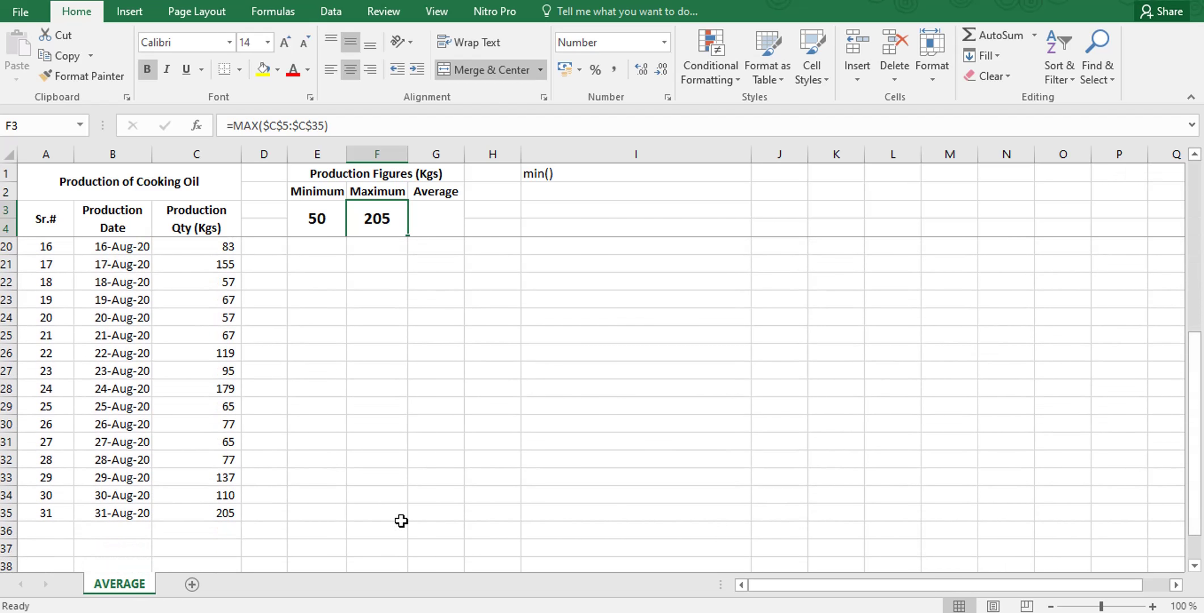
{"action": "left_click", "coordinate": [233, 511]}
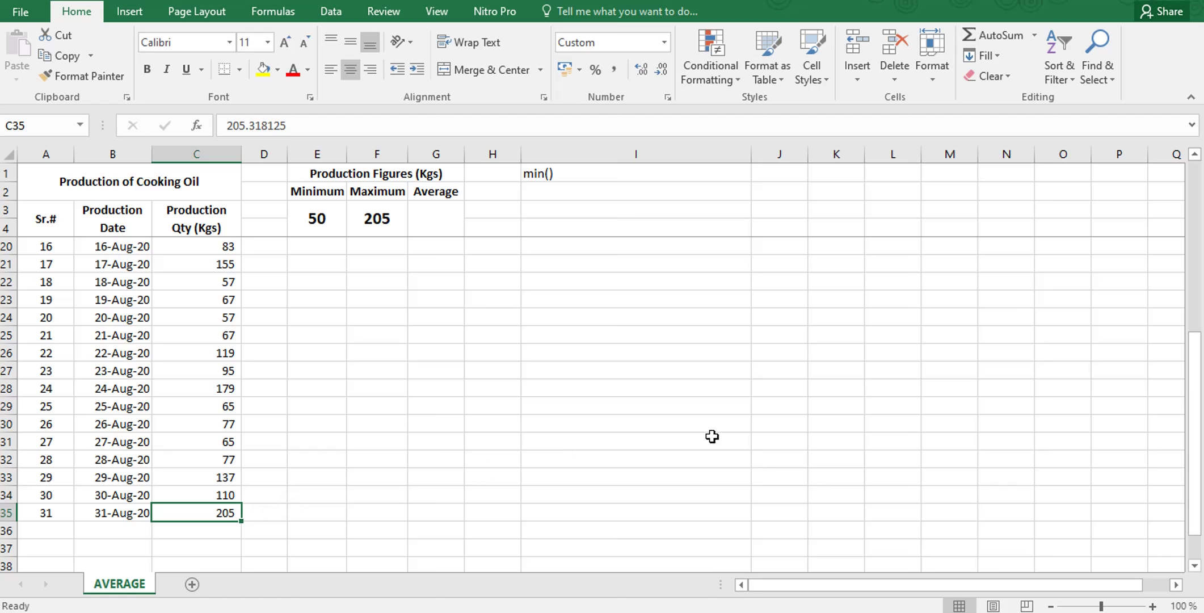
{"action": "left_click_drag", "start_coordinate": [1189, 421], "coordinate": [1191, 246]}
- Calculate the average production quantity in the merged cell G3 under Average with =AVERAGE($C$5:$C$35), using absolute references
{"action": "left_click", "coordinate": [446, 212]}
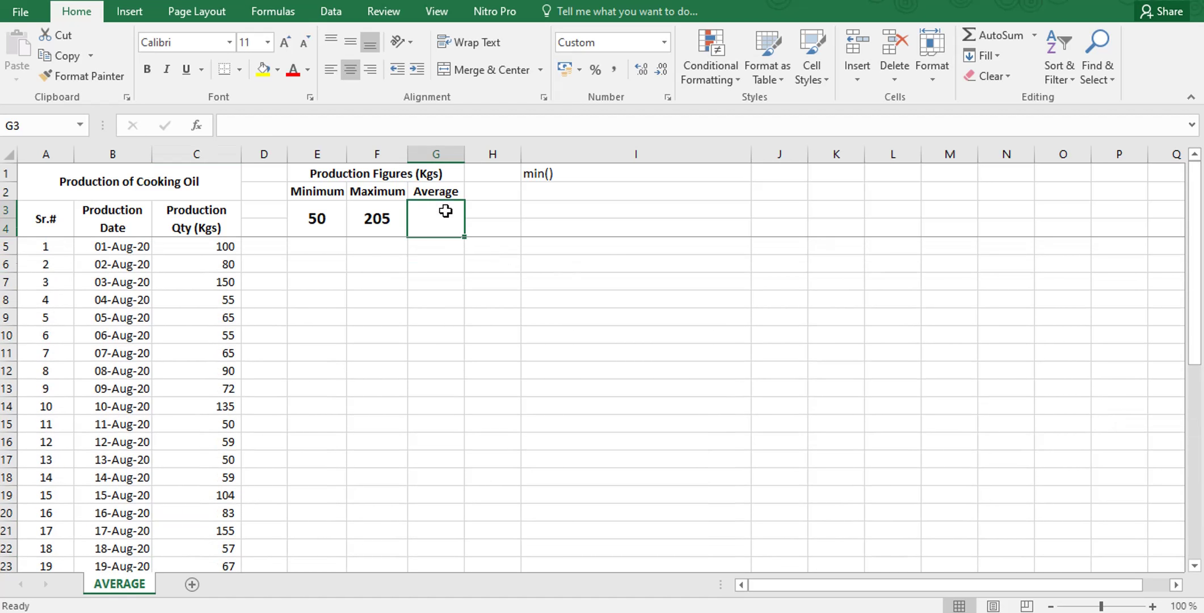
{"action": "type", "text": "="}
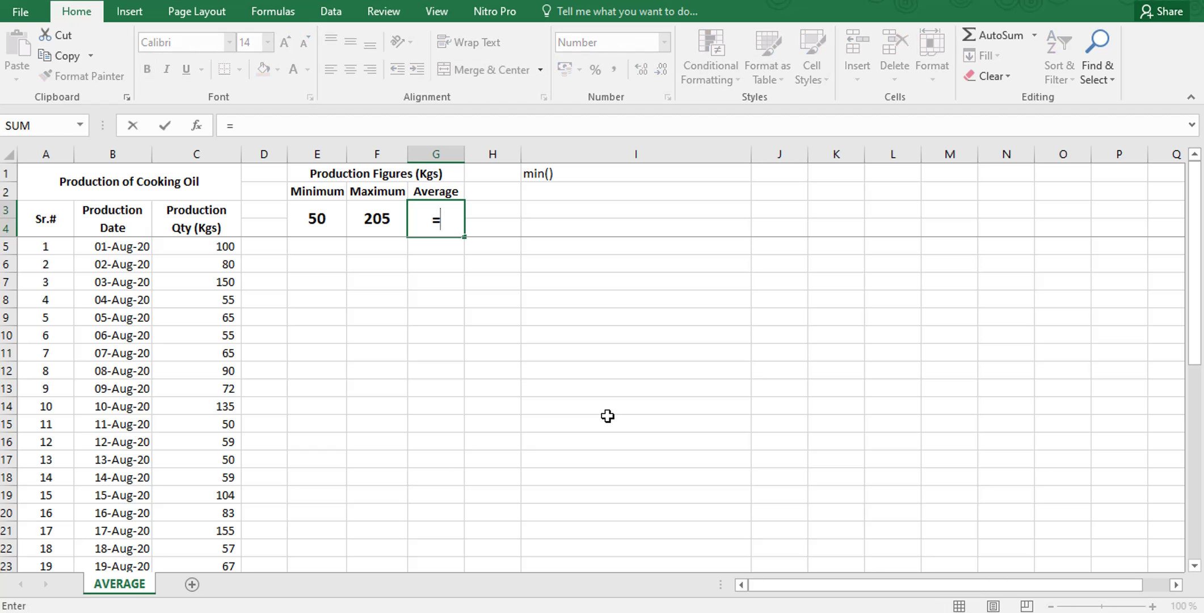
{"action": "type", "text": "AVERA"}
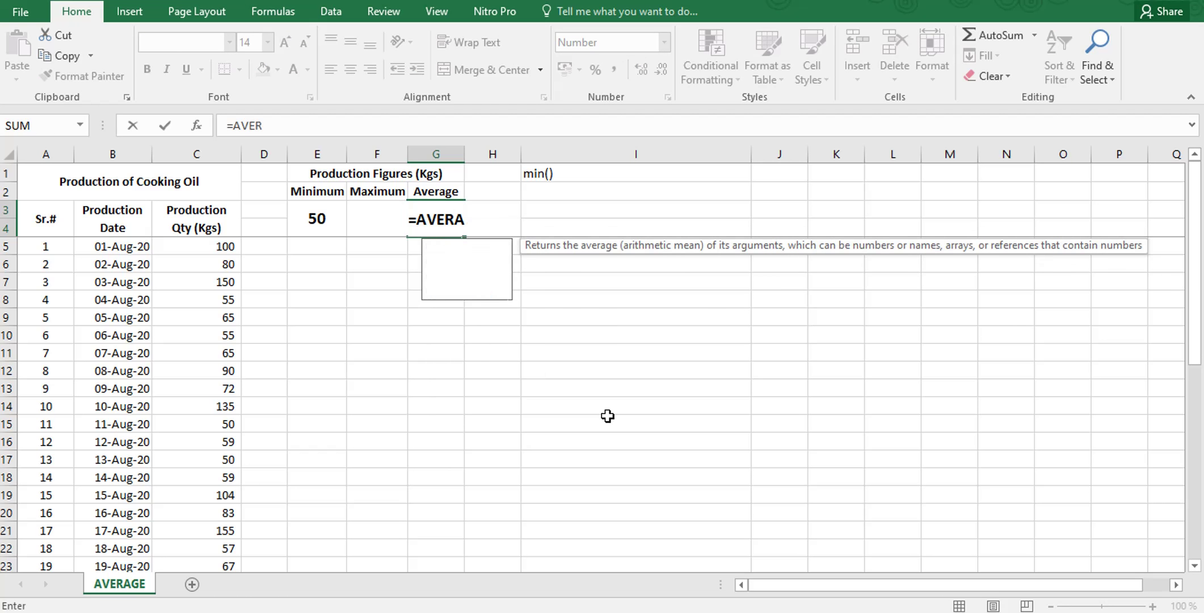
{"action": "key", "text": "Tab"}
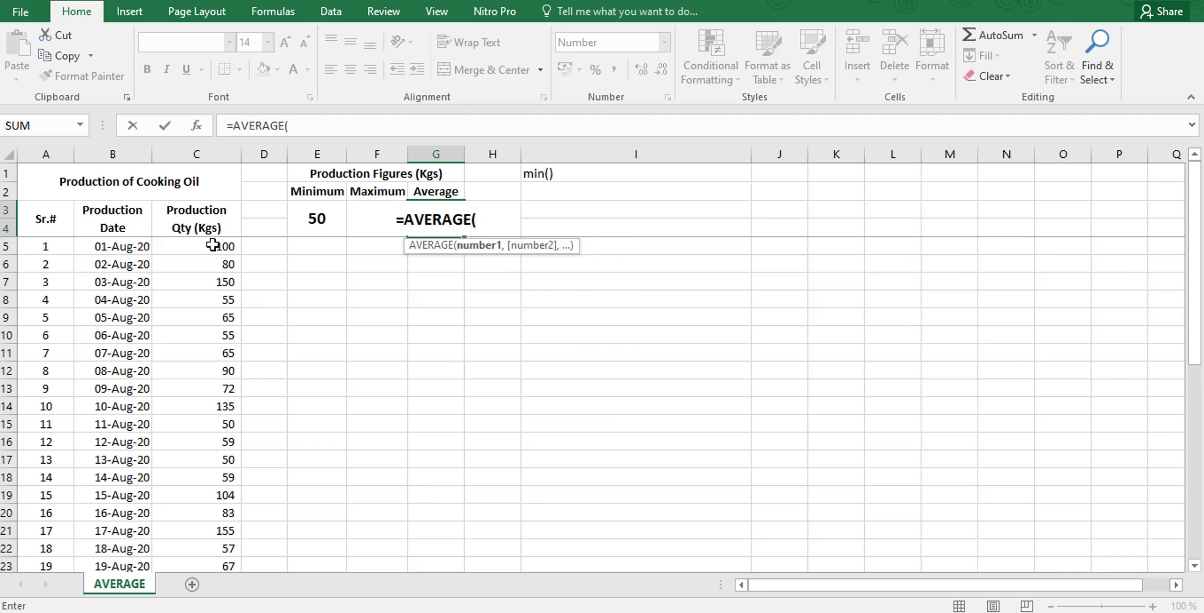
{"action": "left_click_drag", "start_coordinate": [212, 245], "coordinate": [210, 538]}
{"action": "key", "text": "F4"}
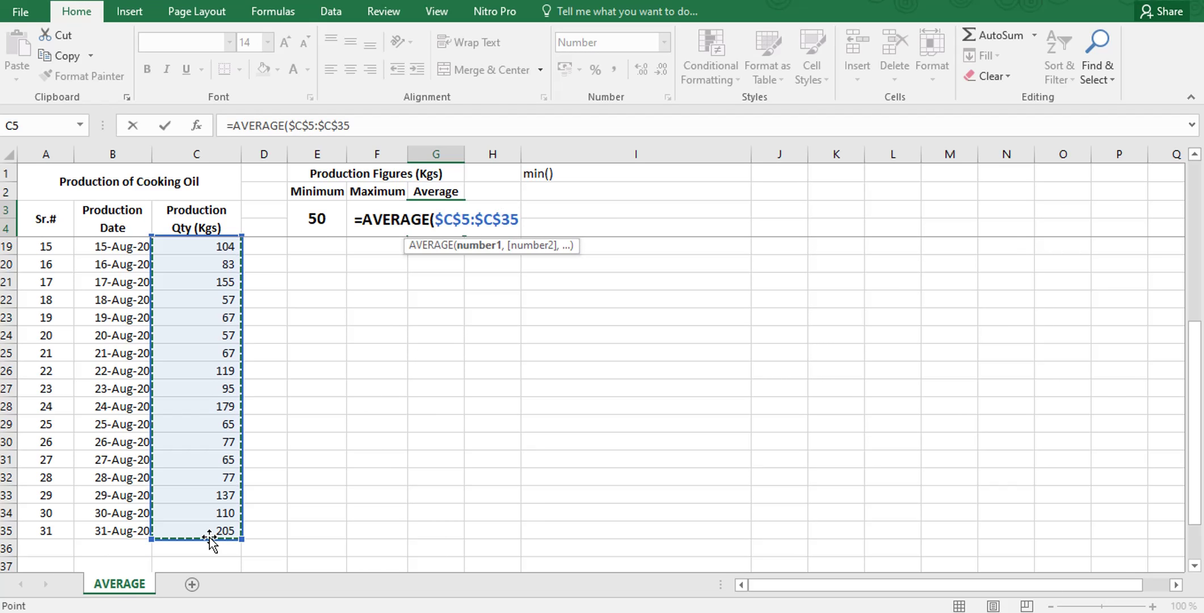
{"action": "type", "text": ")"}
{"action": "key", "text": "Return"}
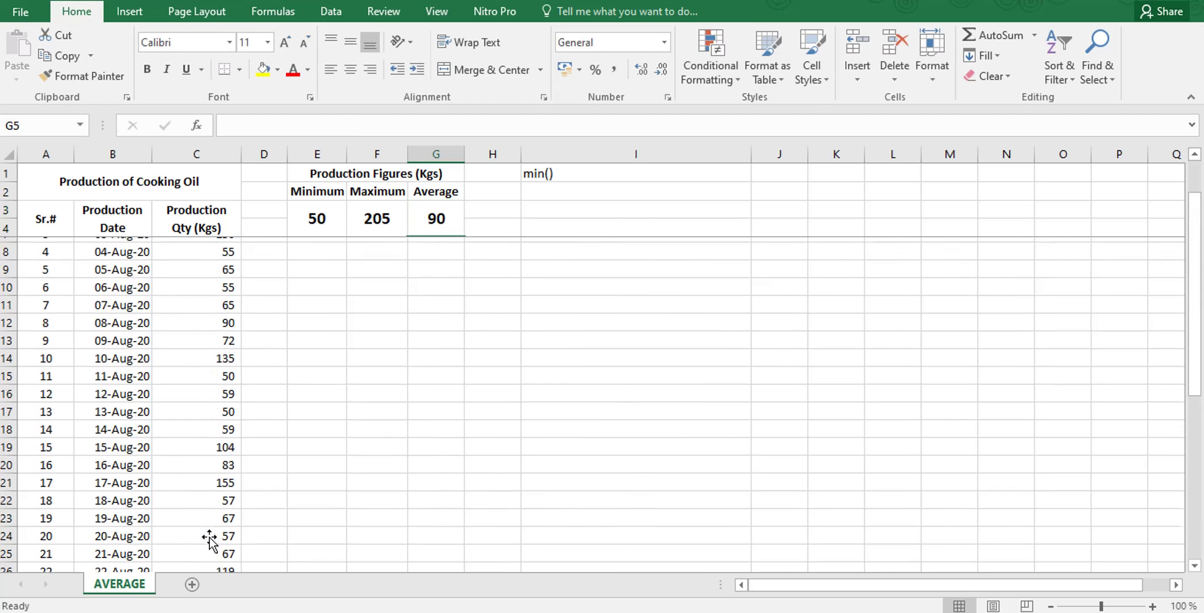
- Review the Minimum, Maximum and Average formulas in cells E3, F3 and G3
{"action": "left_click", "coordinate": [318, 227]}
{"action": "left_click", "coordinate": [435, 222]}
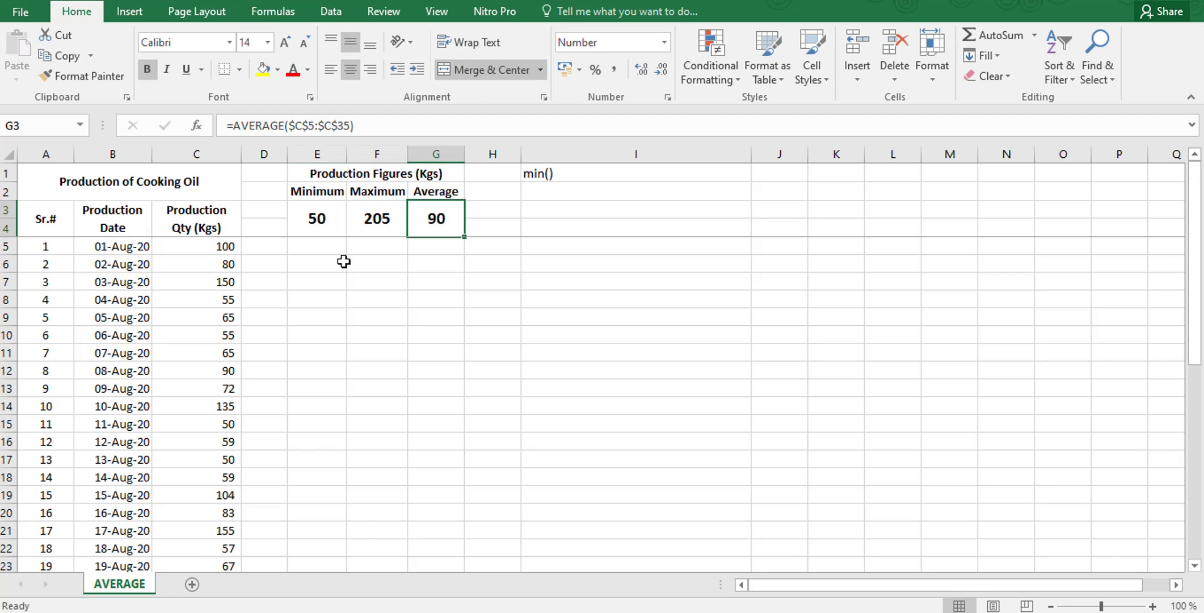
{"action": "left_click", "coordinate": [317, 220]}
{"action": "left_click", "coordinate": [385, 226]}
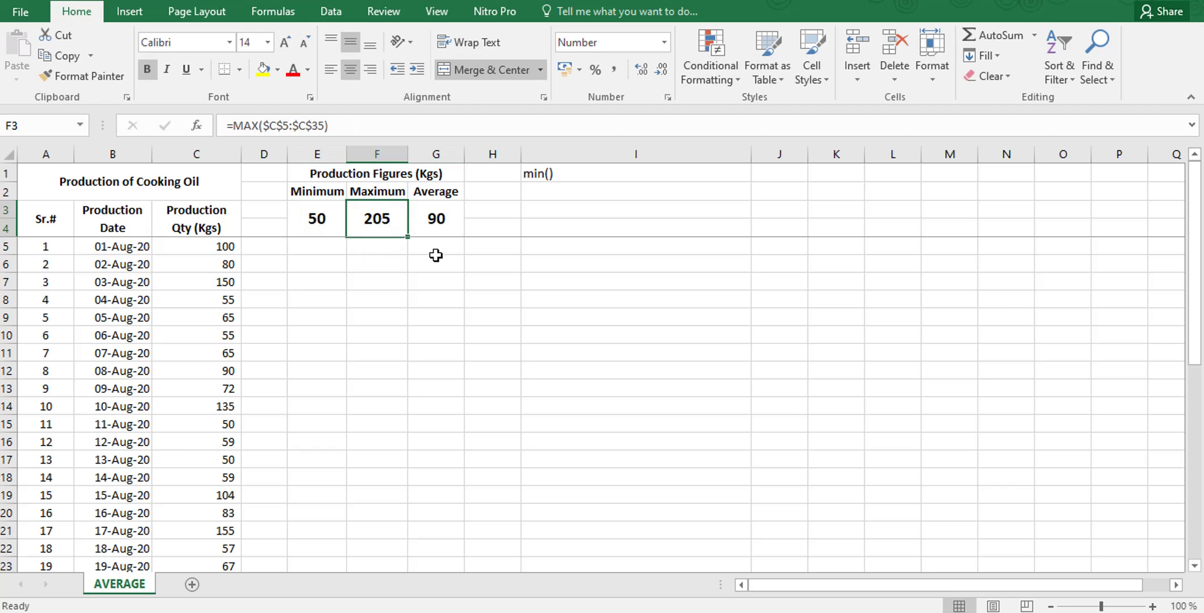
- Re-enter the Average formula in G3 as =AVG($C$5:$C$35), accept the suggested correction to =AVERAGE($C$5:$C$35), and check the cell's formula
{"action": "left_click", "coordinate": [448, 228]}
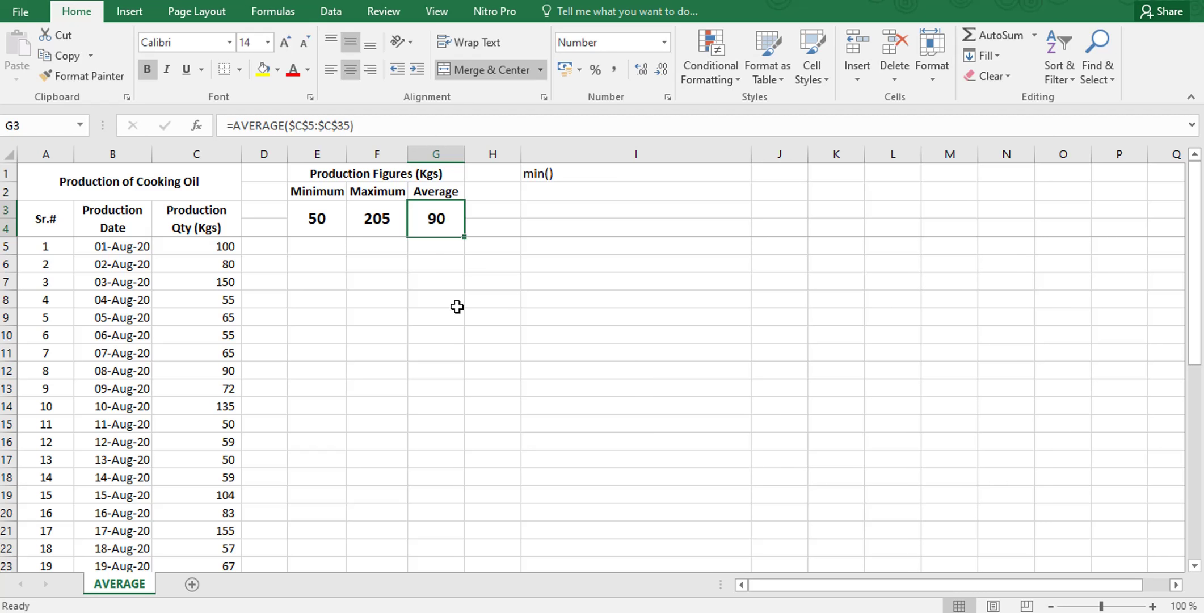
{"action": "type", "text": "="}
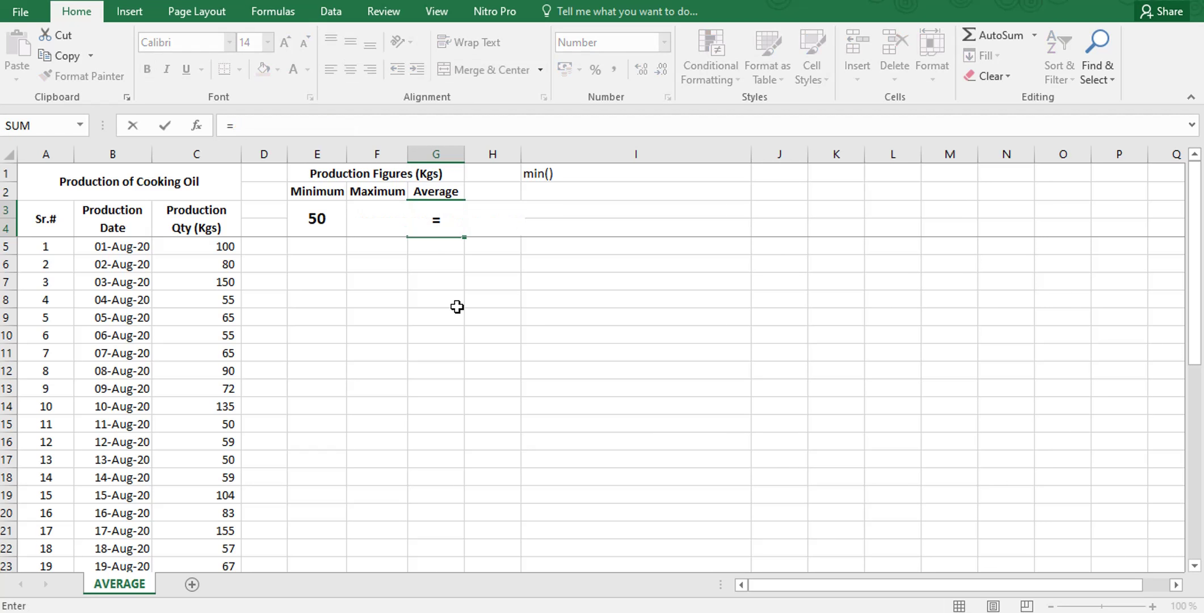
{"action": "type", "text": "AVG("}
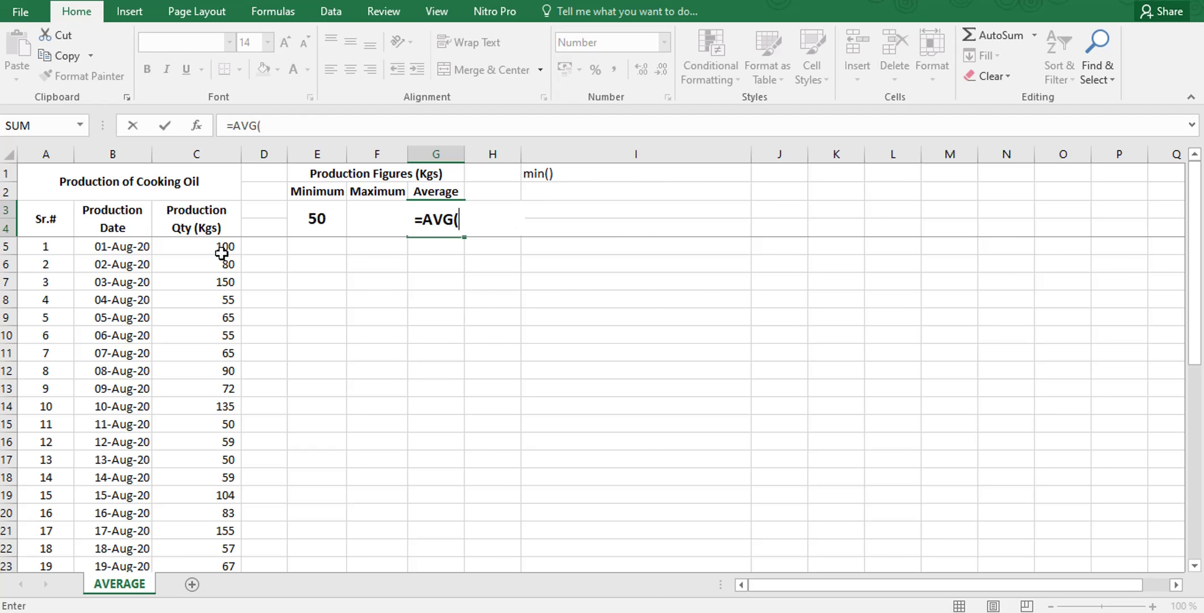
{"action": "left_click_drag", "start_coordinate": [225, 246], "coordinate": [210, 532]}
{"action": "key", "text": "F4"}
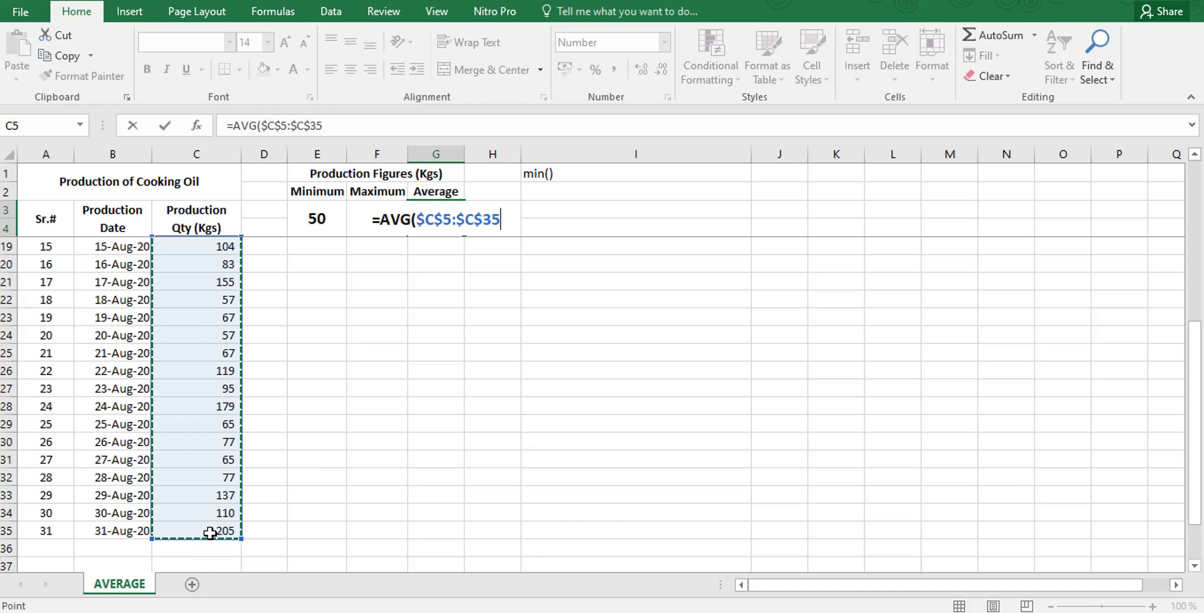
{"action": "type", "text": ")"}
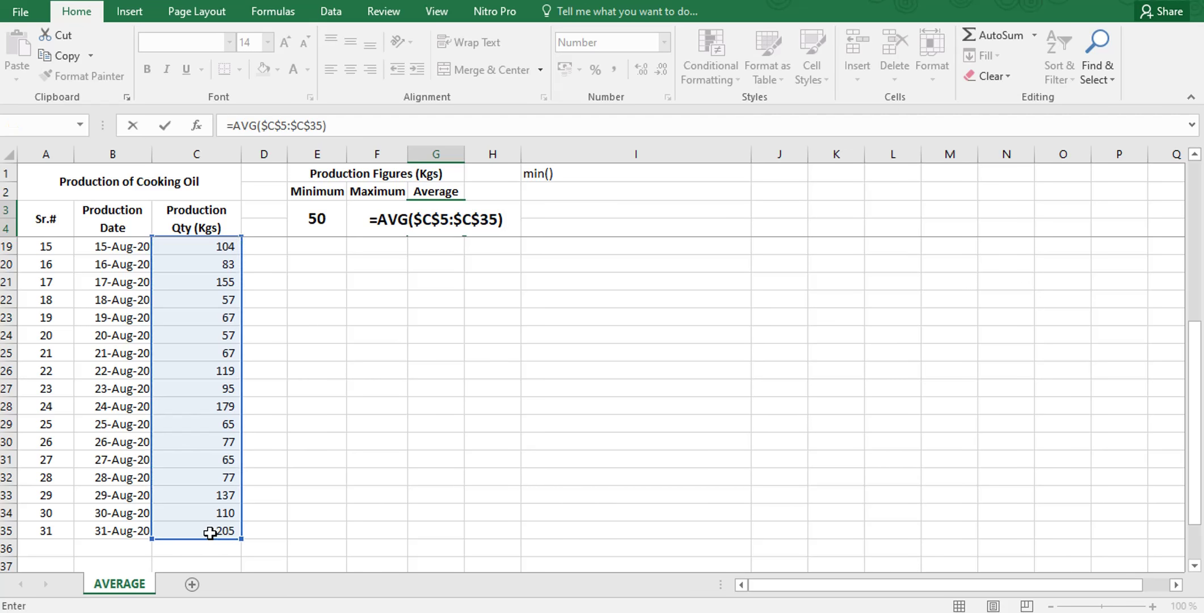
{"action": "key", "text": "Return"}
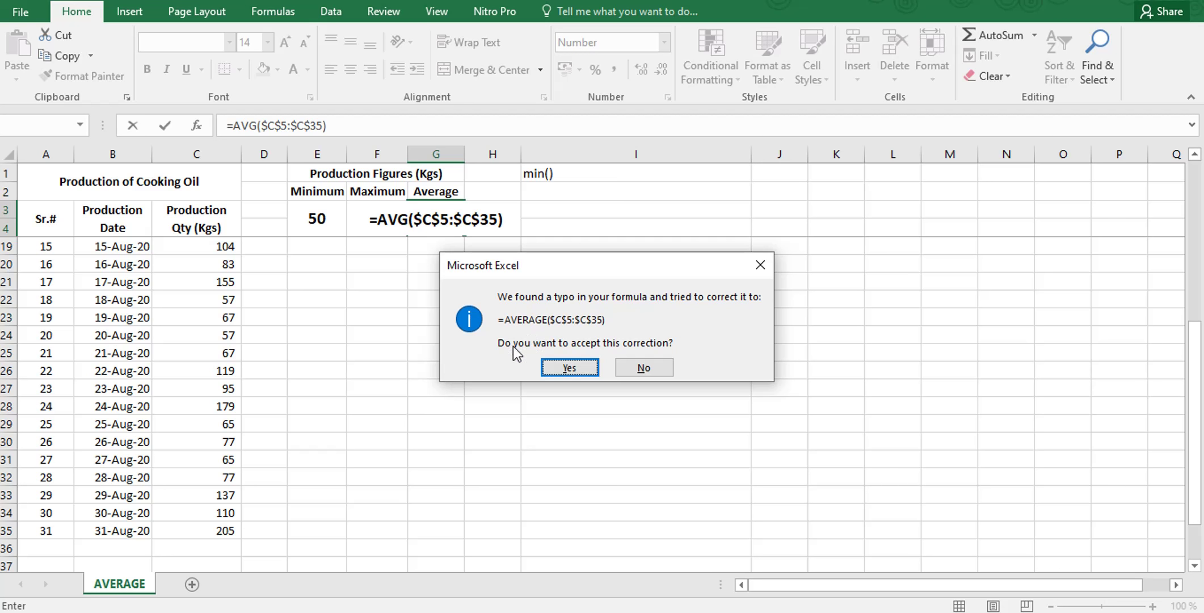
{"action": "left_click", "coordinate": [554, 367]}
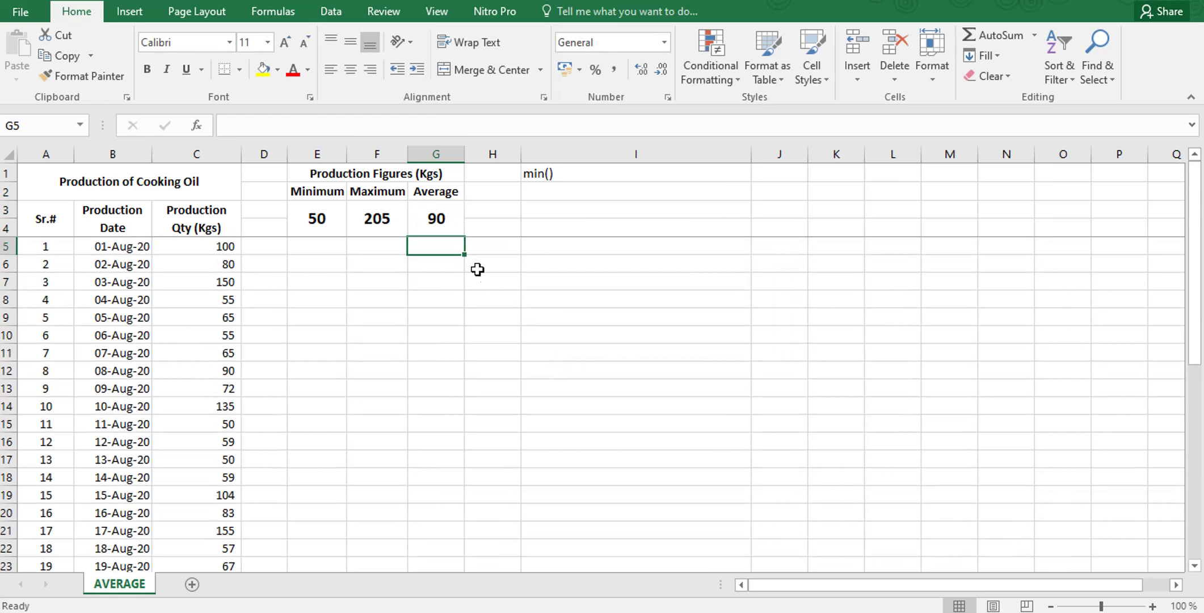
{"action": "left_click", "coordinate": [431, 219]}
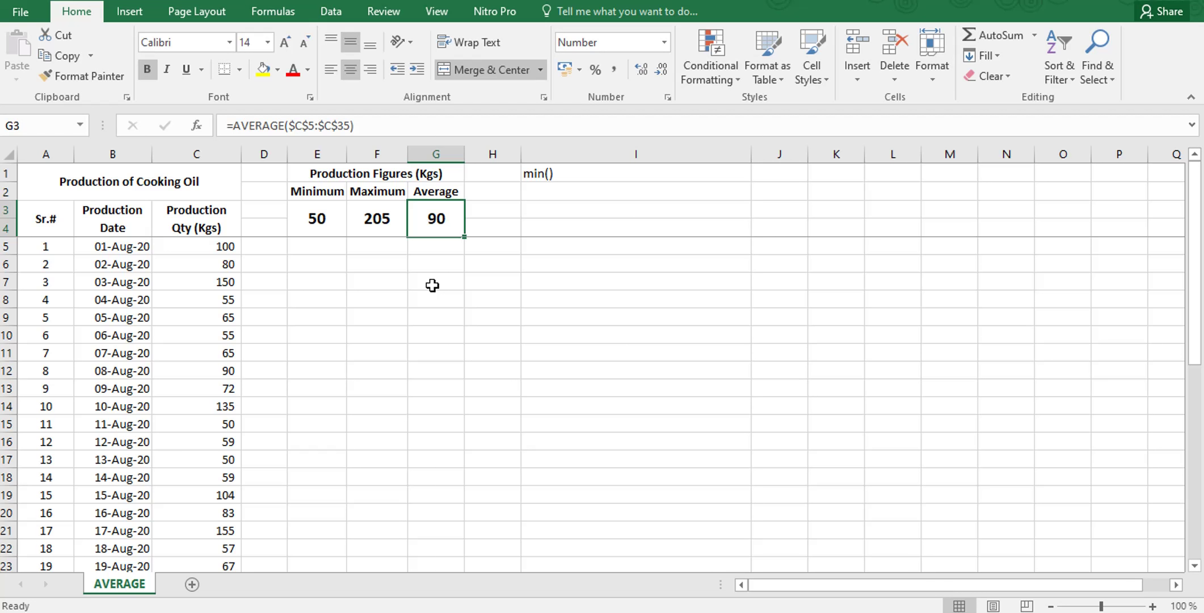
- Replace the note in cell I1 with "To get minimum =min()"
{"action": "left_click", "coordinate": [579, 173]}
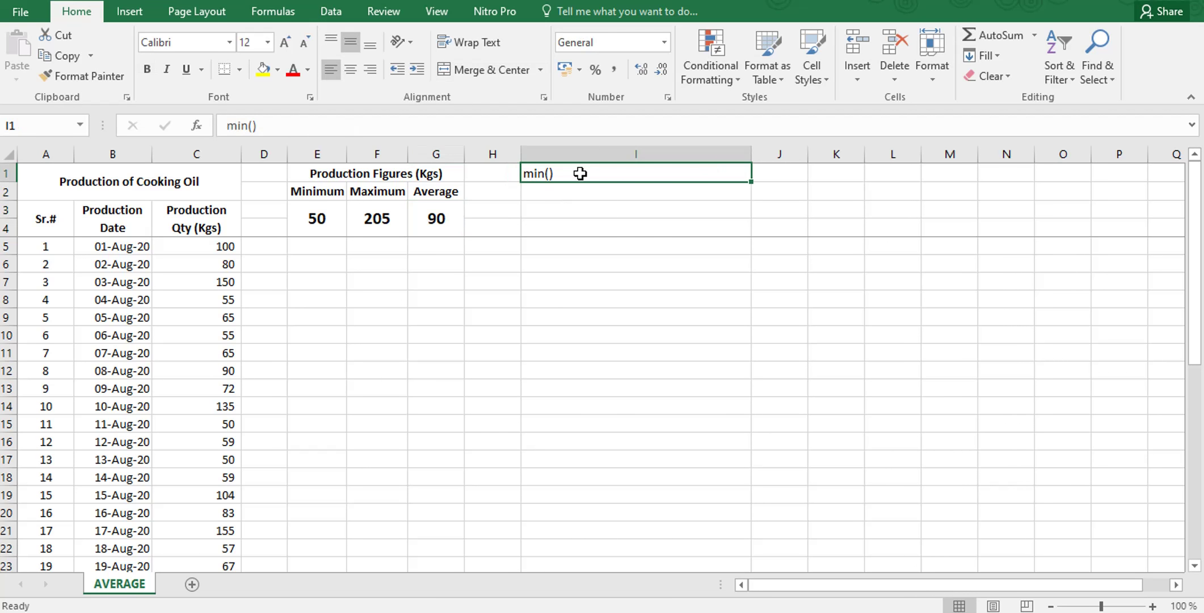
{"action": "type", "text": "To get"}
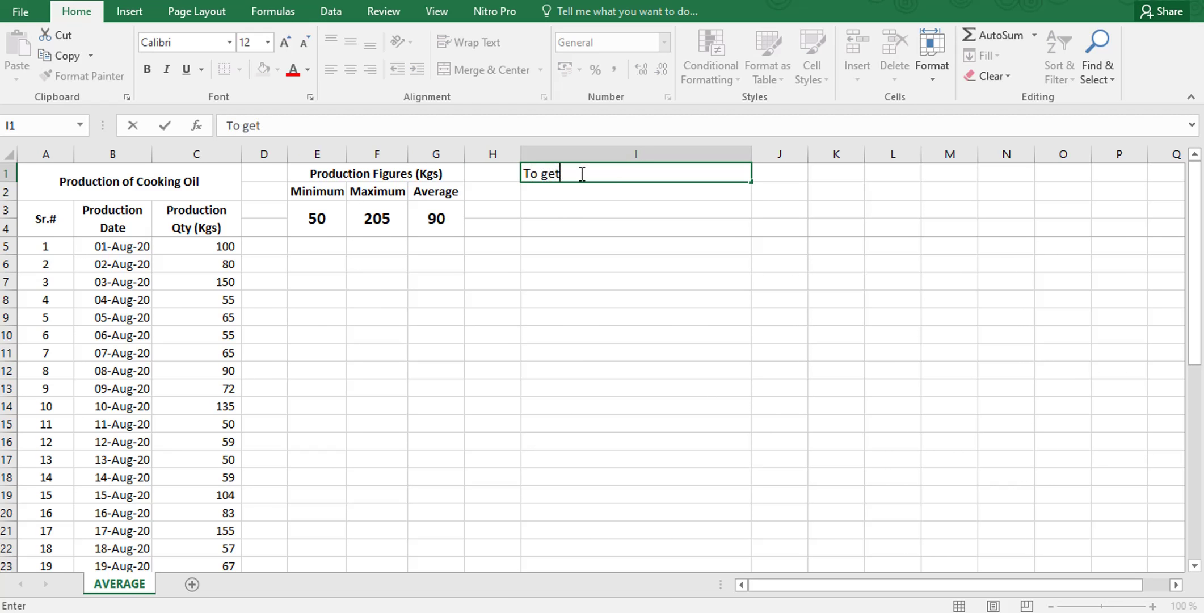
{"action": "type", "text": " minimum =min()"}
{"action": "key", "text": "Return"}
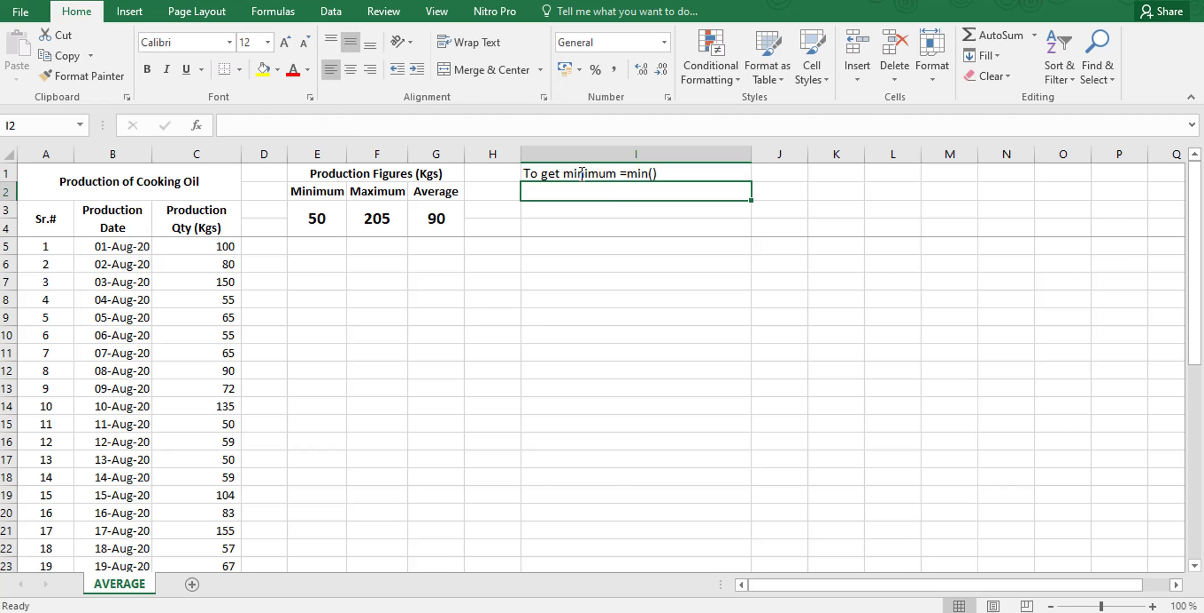
- Enter the note "To get maximum = max()" in cell I2, below the minimum note
{"action": "type", "text": "To get "}
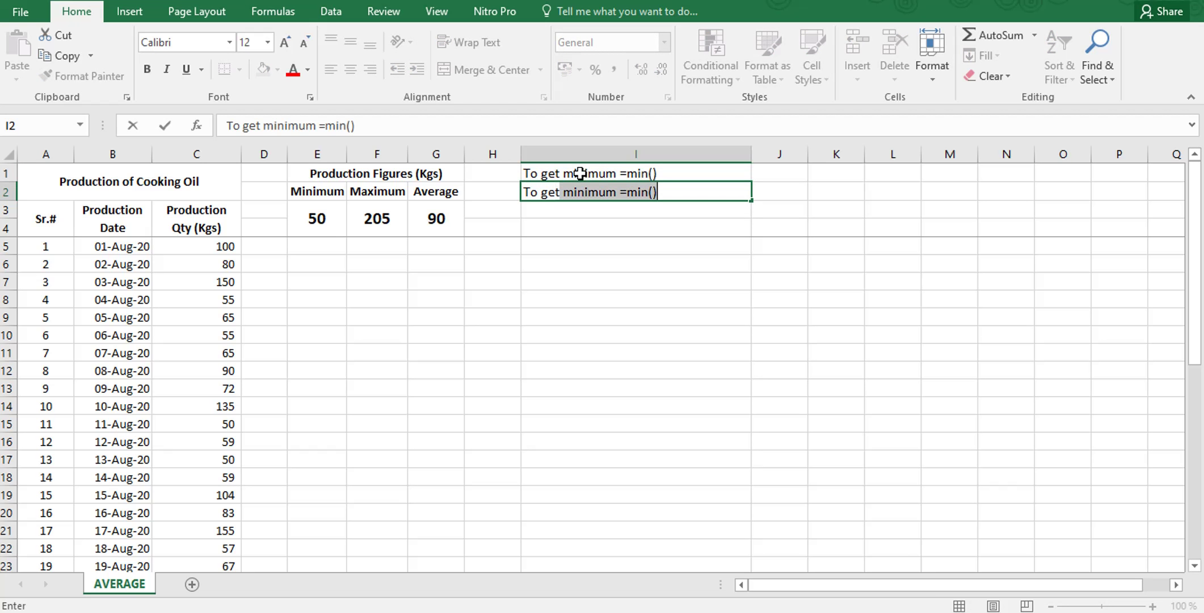
{"action": "type", "text": "max"}
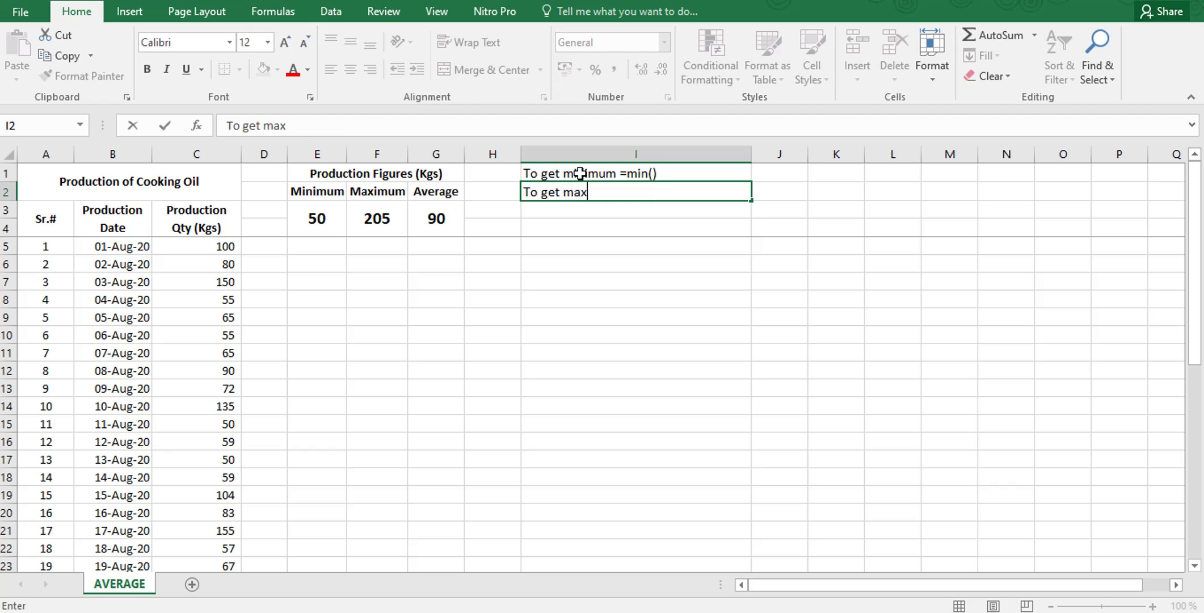
{"action": "type", "text": "imum = max()"}
{"action": "key", "text": "Return"}
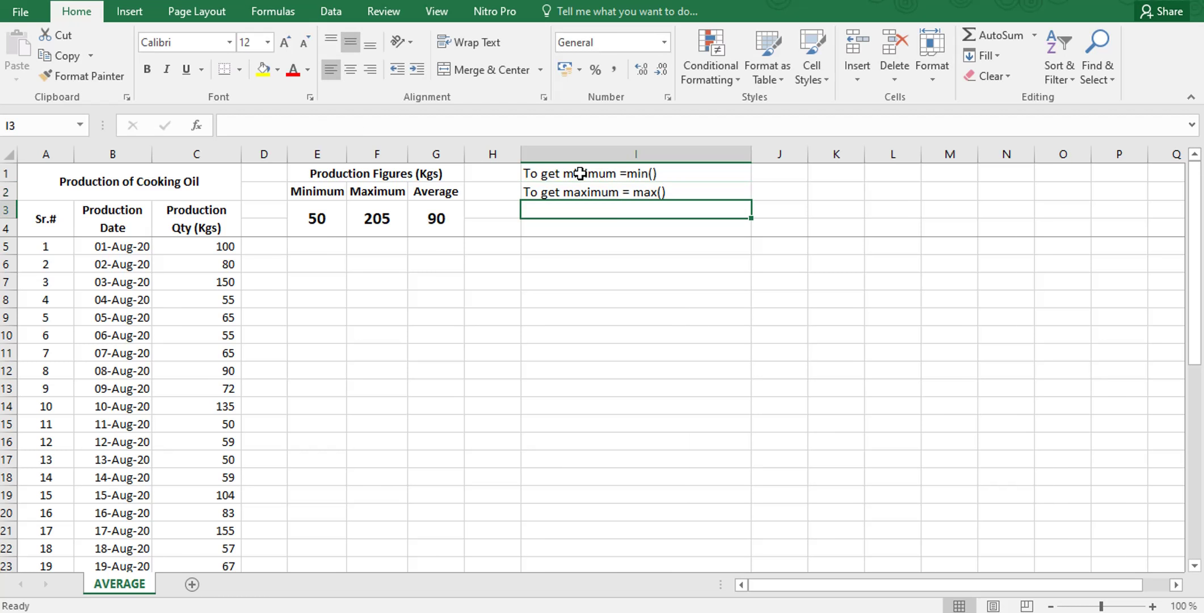
- Enter the note "To get average = average()" in cell I3, below the maximum note
{"action": "type", "text": "To "}
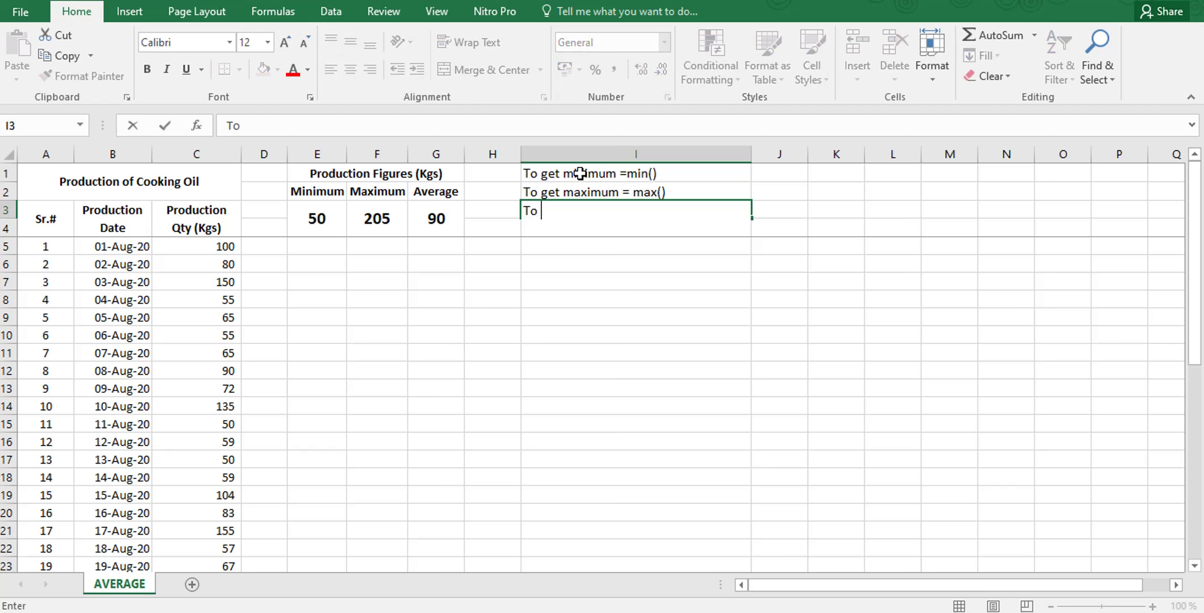
{"action": "type", "text": "get average = "}
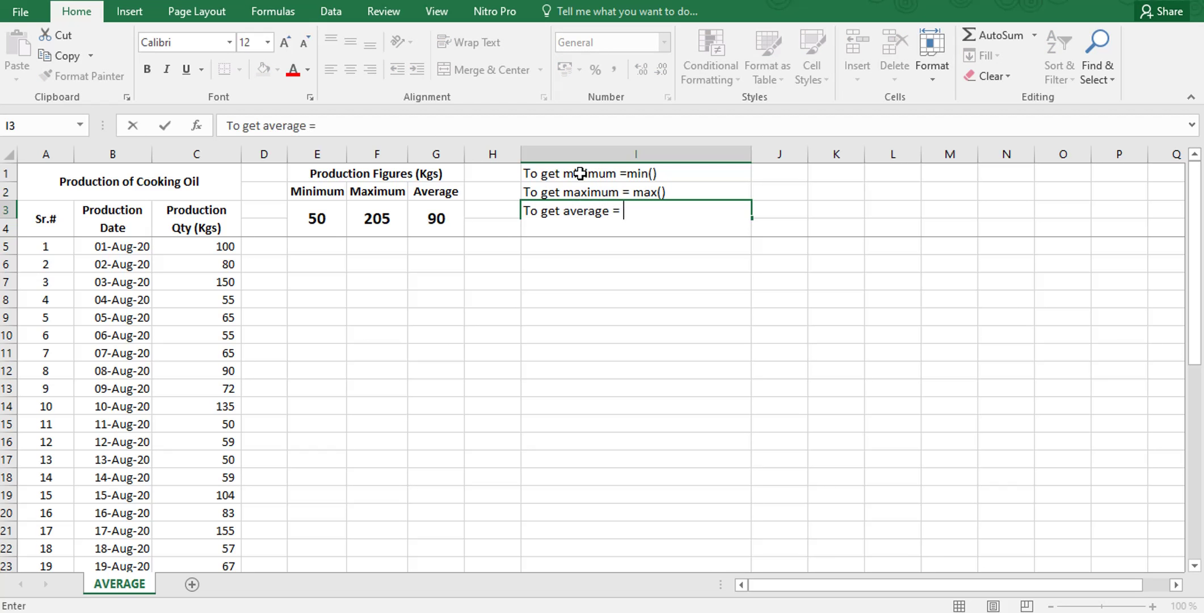
{"action": "type", "text": "average()"}
{"action": "key", "text": "Return"}
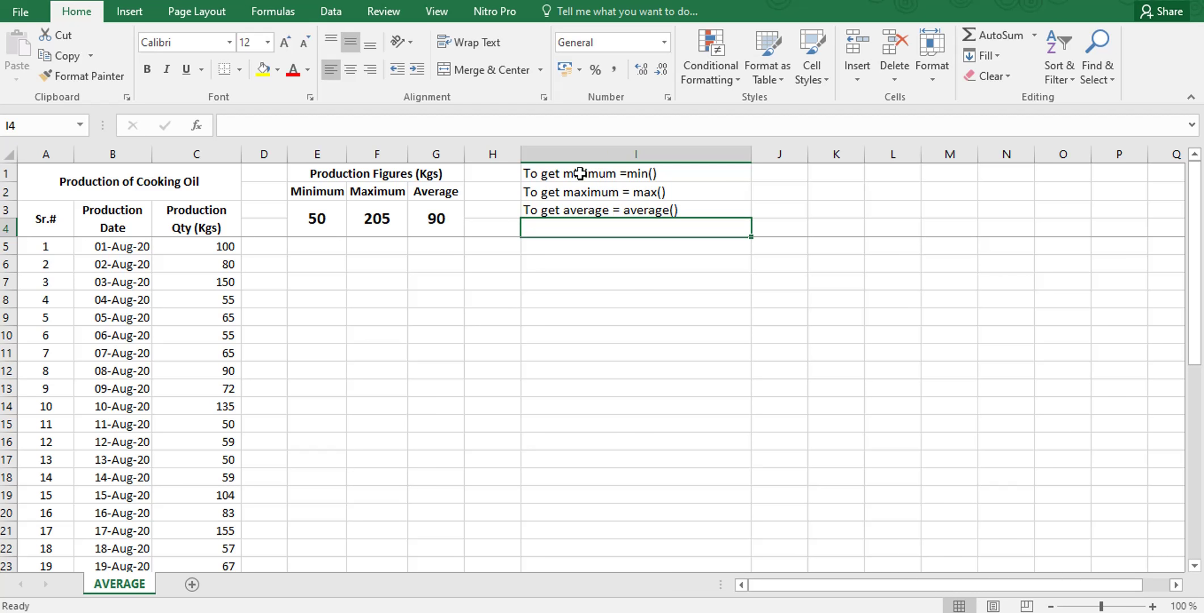